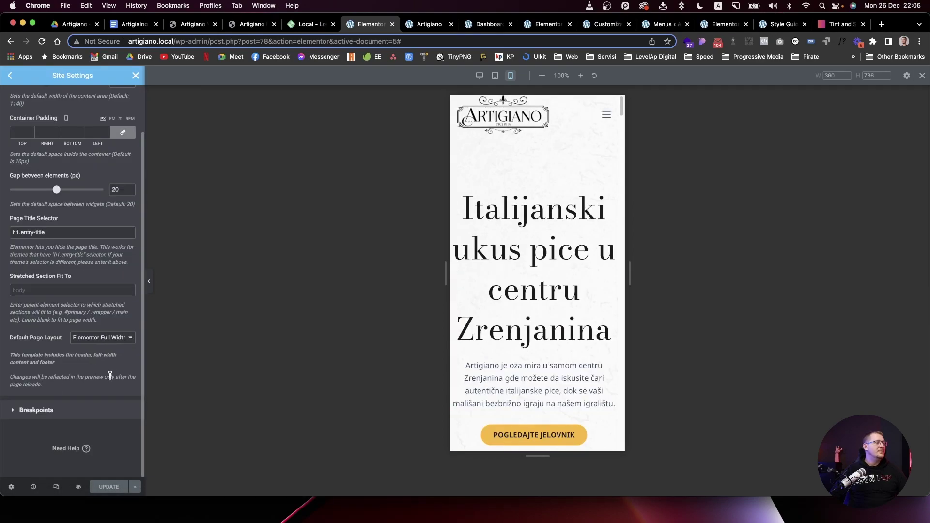
Step: Check the active breakpoints in the site's layout settings, then close the site settings
left_click(23, 412)
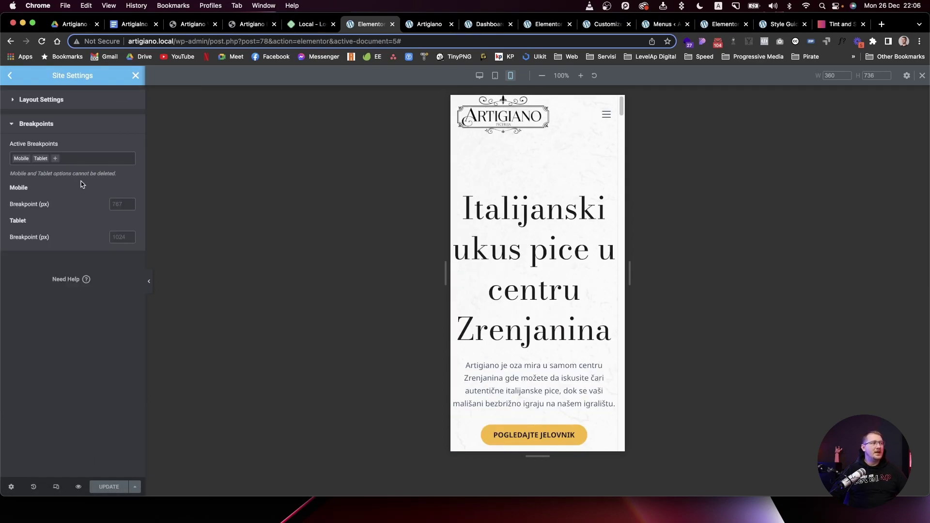
left_click(85, 154)
left_click(135, 77)
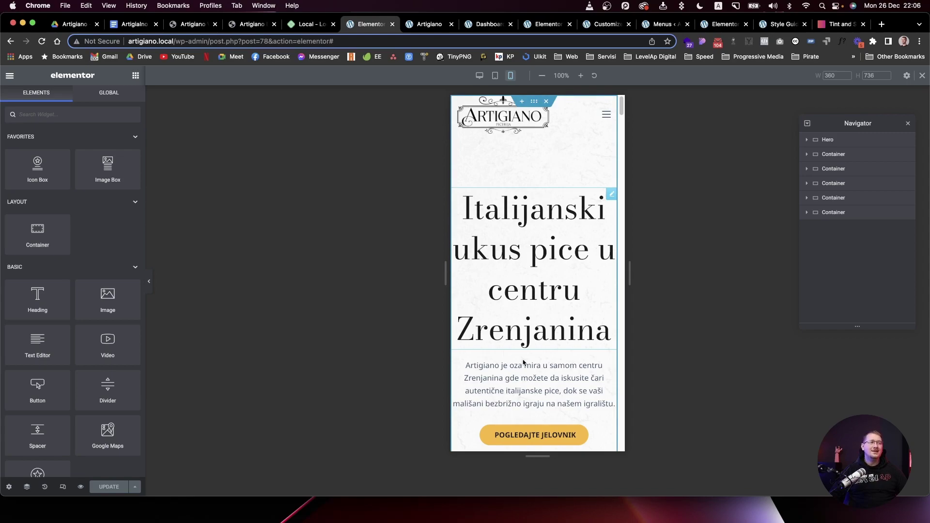
Step: Review the whole homepage in the mobile preview, from the hero to the footer, for layout and text-size problems
scroll(554, 295, "down", 5)
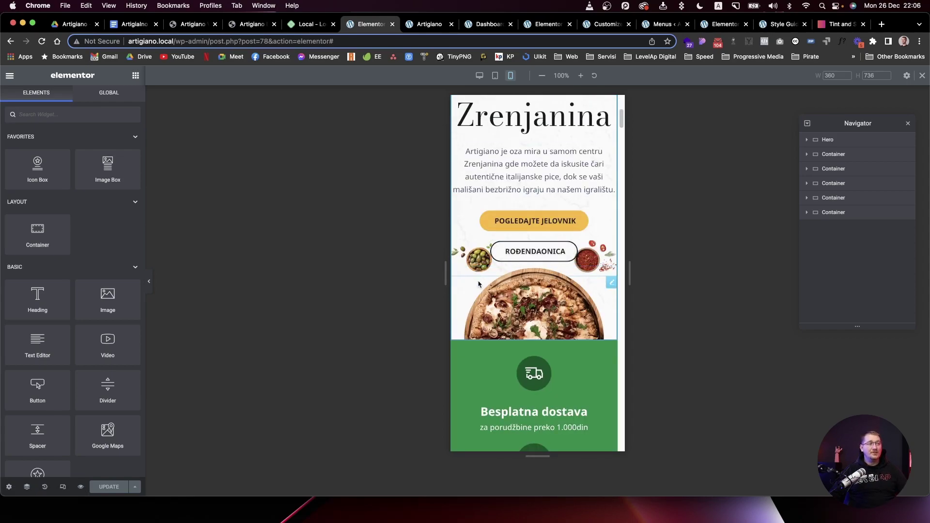
scroll(546, 262, "down", 8)
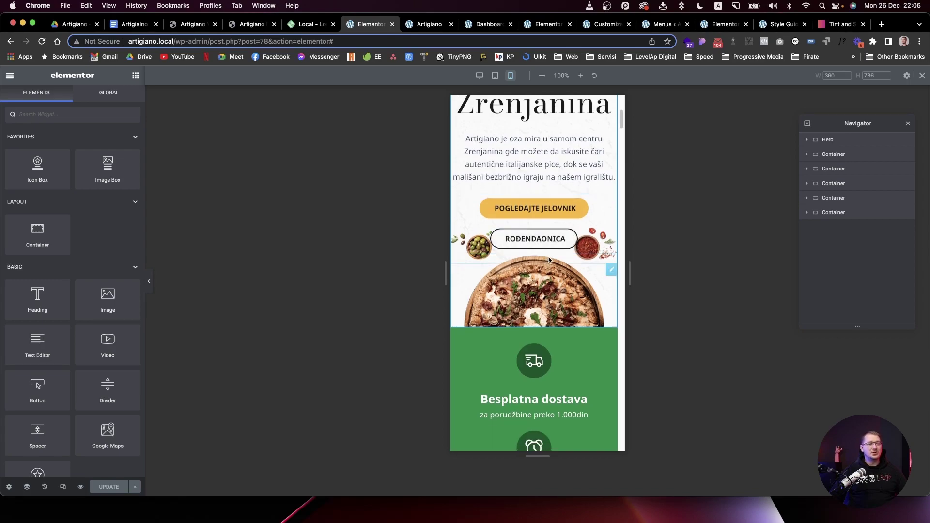
scroll(550, 252, "down", 6)
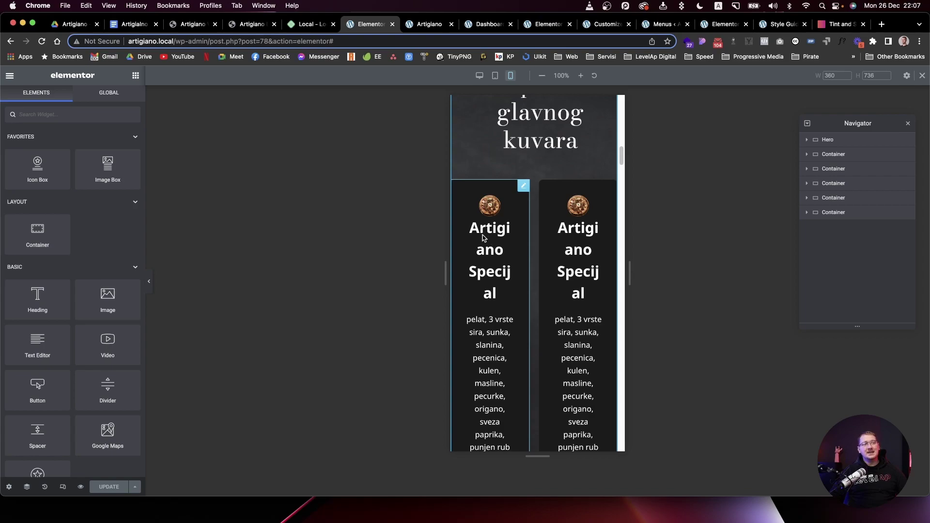
scroll(537, 247, "down", 4)
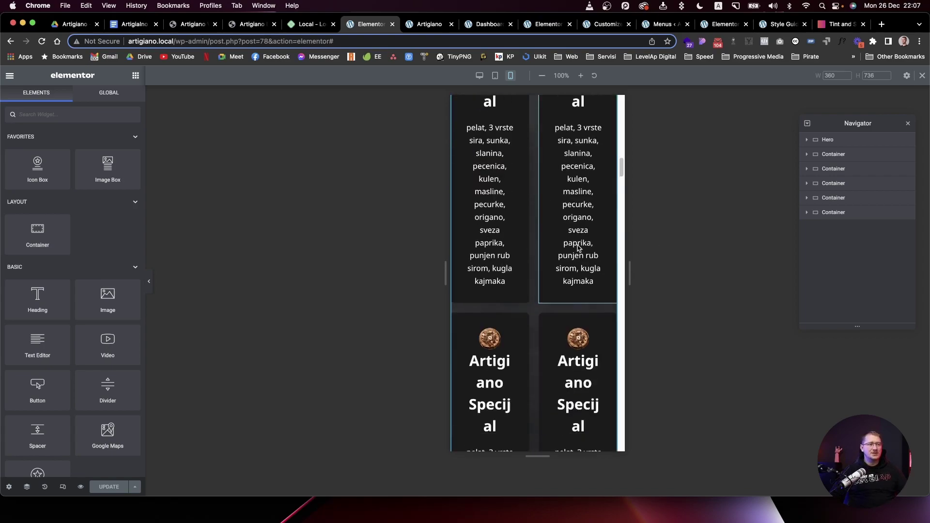
scroll(533, 256, "down", 2)
scroll(477, 280, "down", 9)
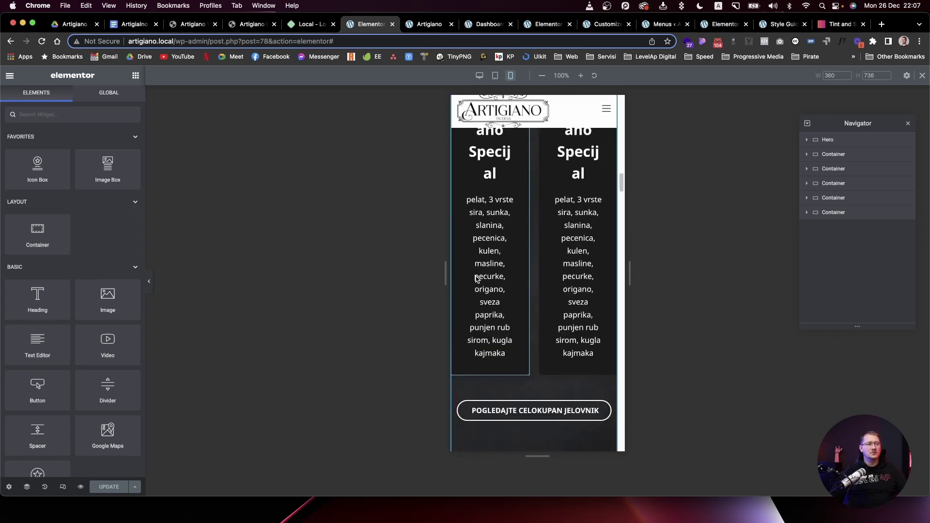
scroll(524, 278, "down", 1)
scroll(553, 275, "down", 4)
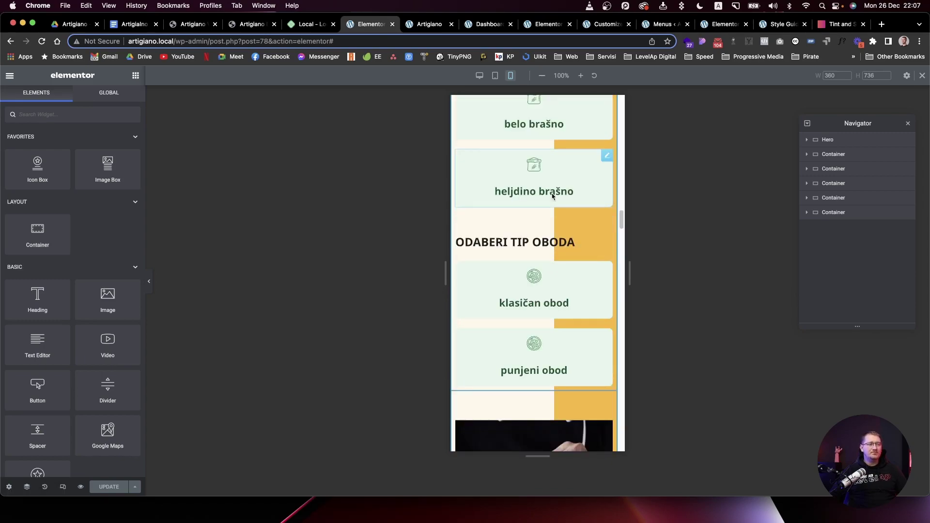
scroll(549, 192, "down", 3)
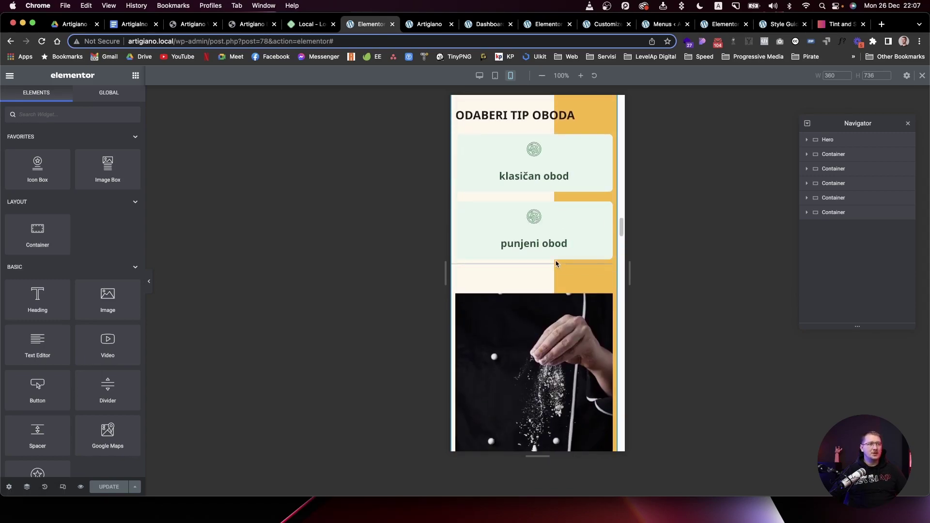
scroll(556, 264, "down", 13)
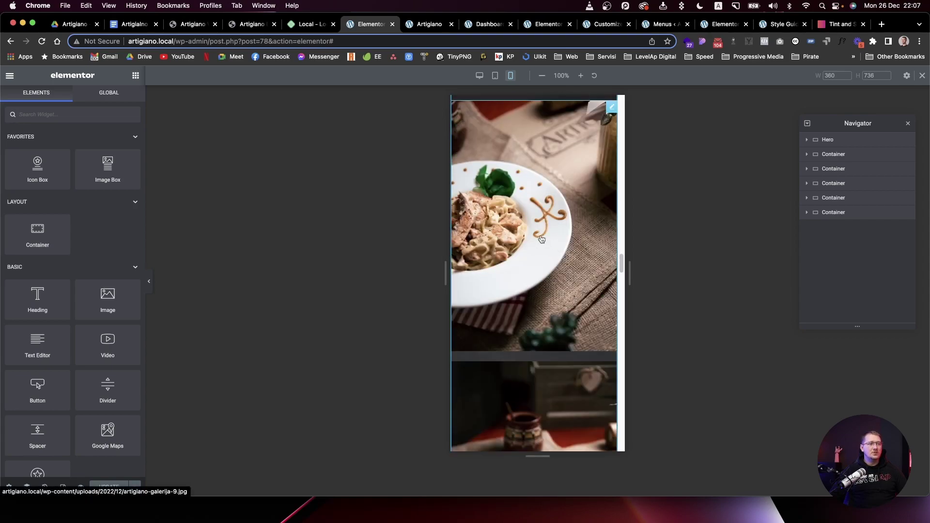
scroll(541, 240, "down", 20)
scroll(545, 242, "down", 20)
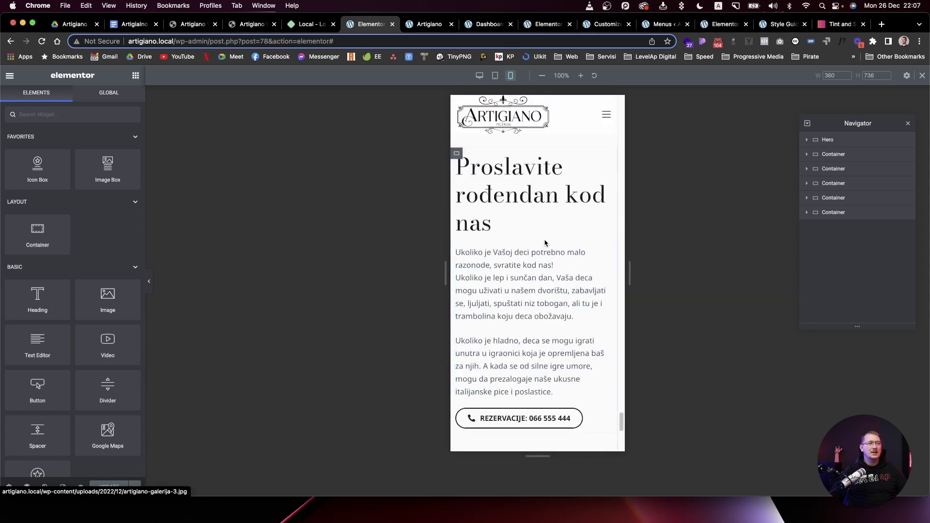
scroll(545, 243, "down", 7)
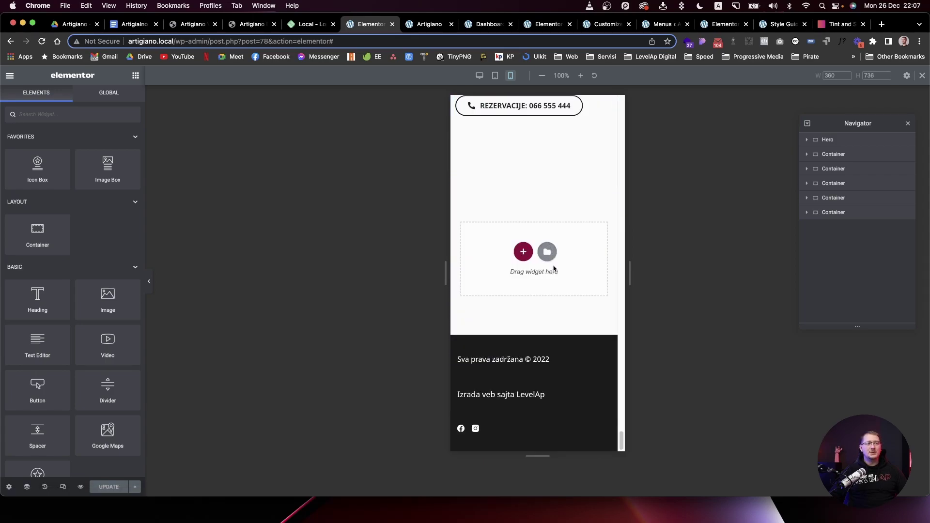
scroll(546, 262, "up", 20)
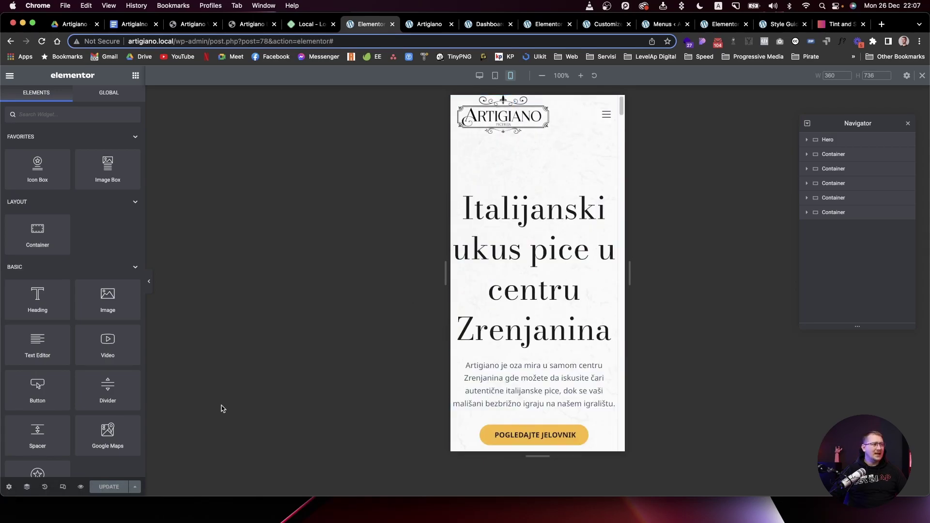
Step: In the site's global fonts, set the H1 style's mobile size to 48 px
left_click(10, 76)
left_click(56, 121)
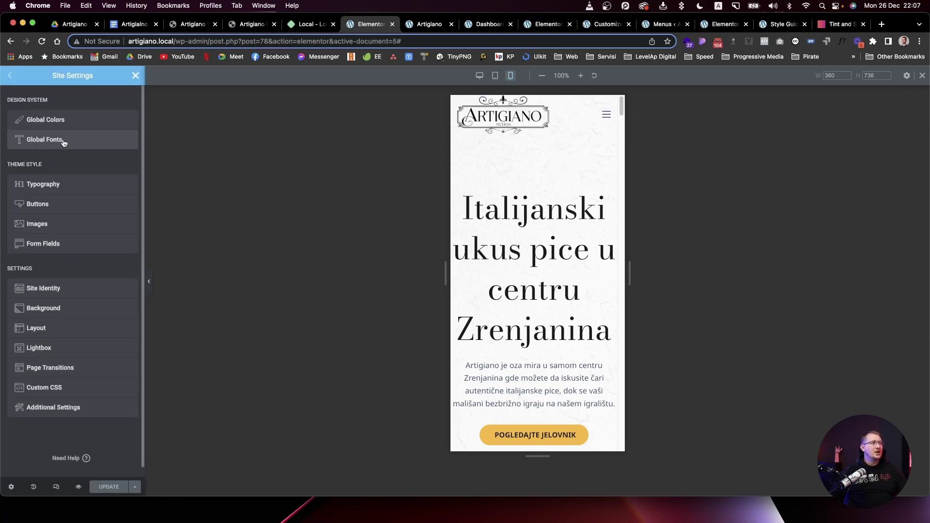
left_click(97, 154)
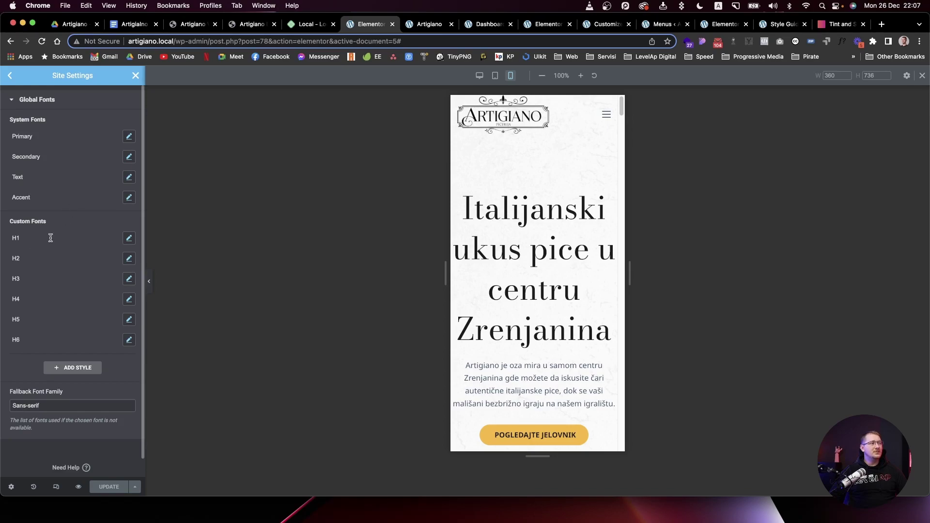
left_click(129, 241)
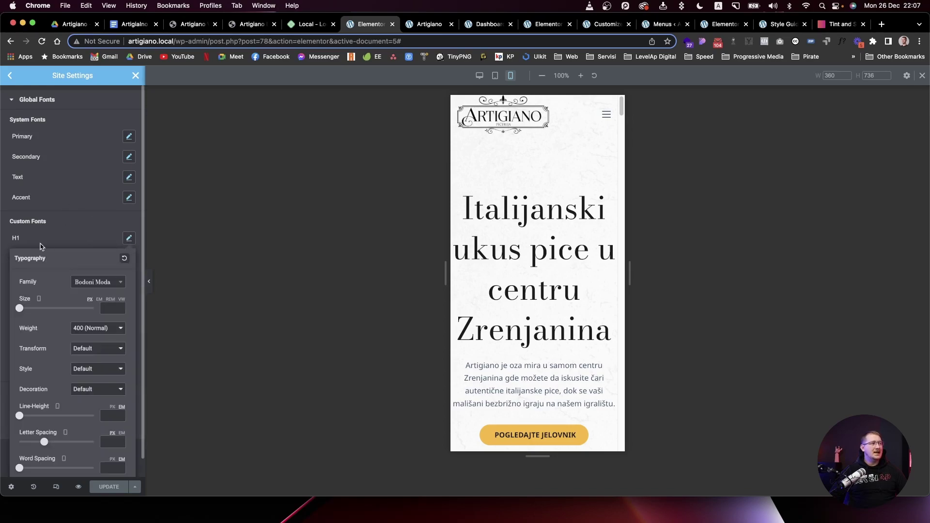
left_click(40, 299)
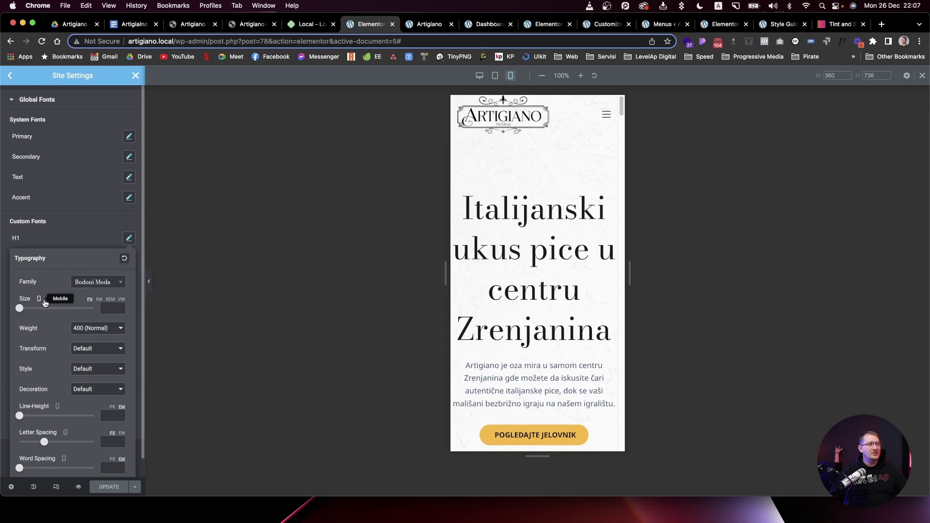
left_click(108, 310)
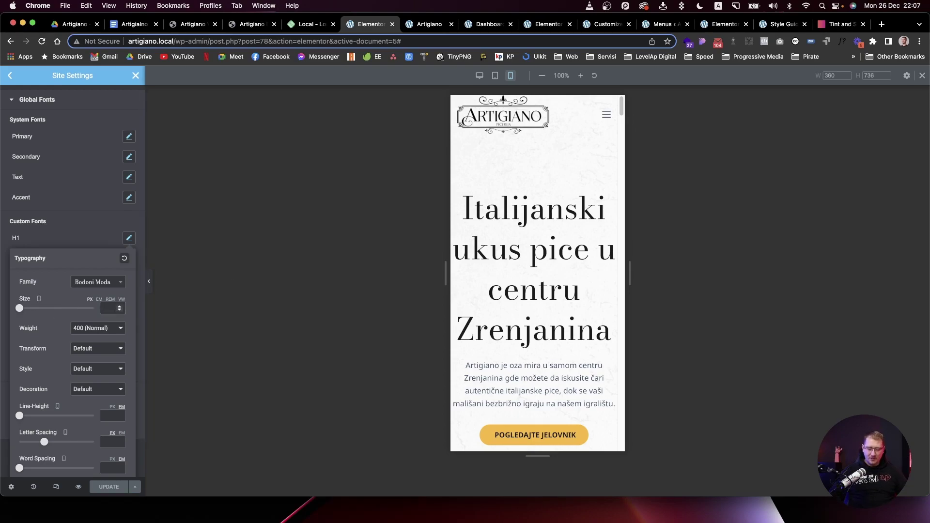
type("48")
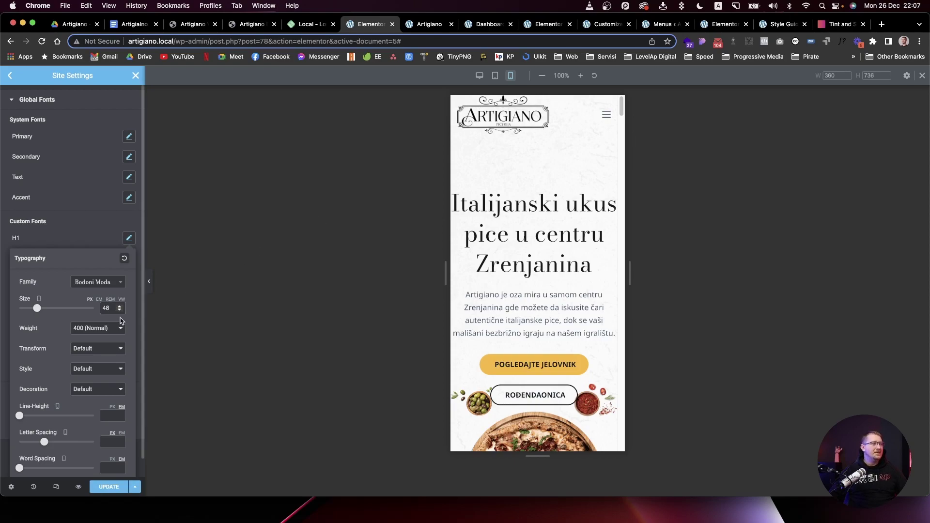
Step: Try the 900 (Black) weight on the global H1 font and compare the heading in the desktop and mobile previews
left_click(75, 330)
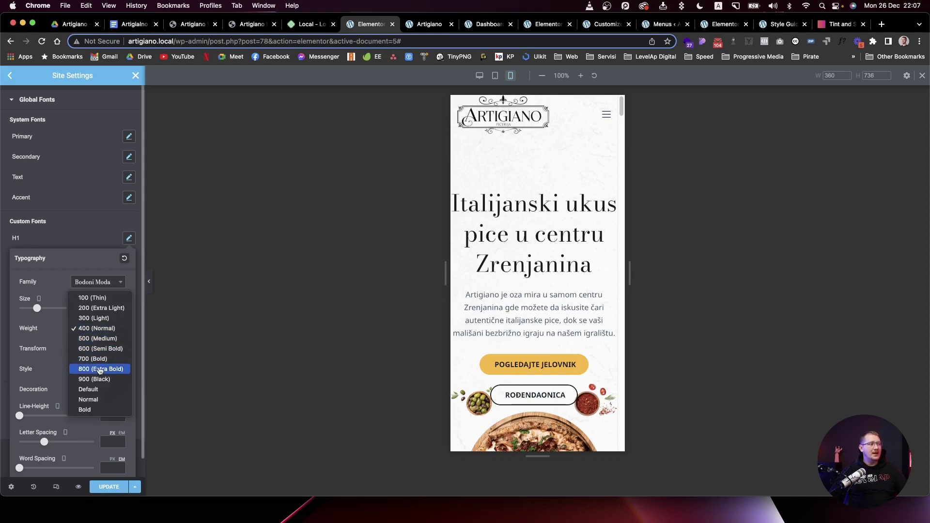
left_click(103, 379)
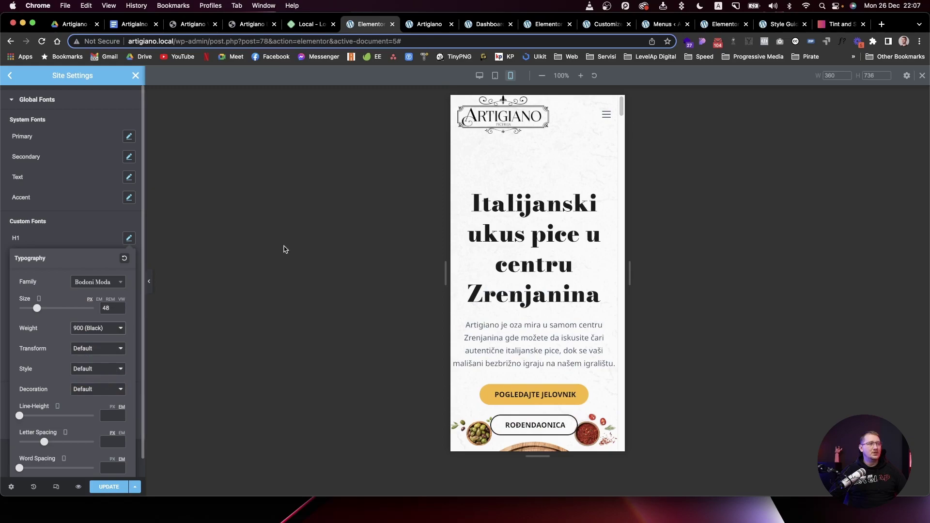
left_click(490, 77)
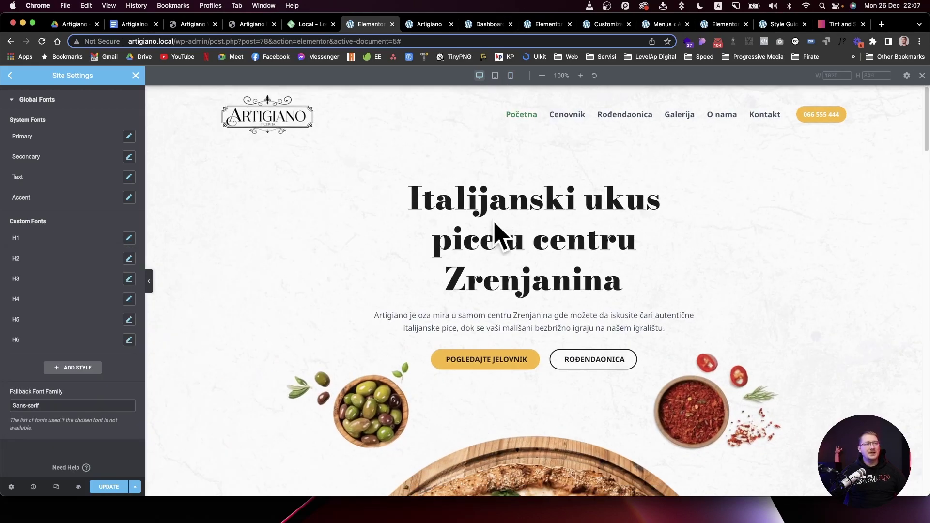
left_click(510, 76)
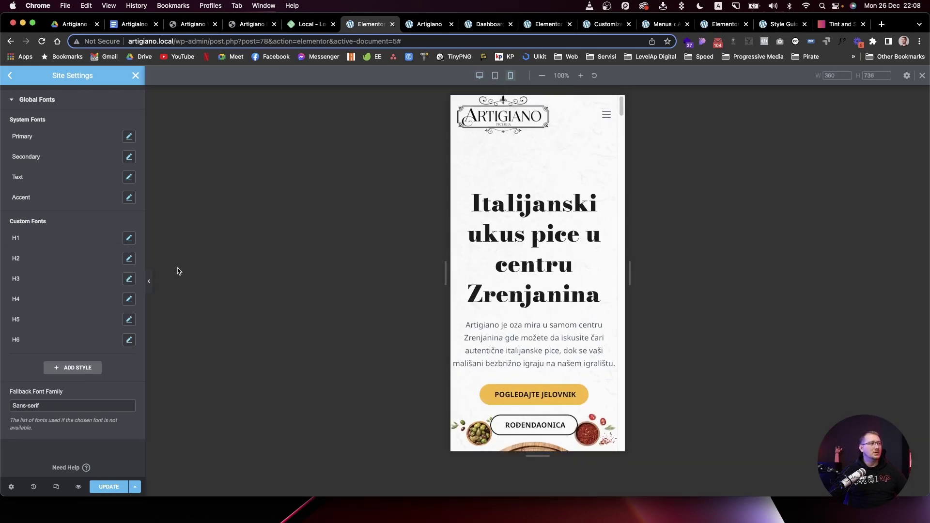
Step: Return the global H1 font's weight to 400 (Normal)
left_click(130, 239)
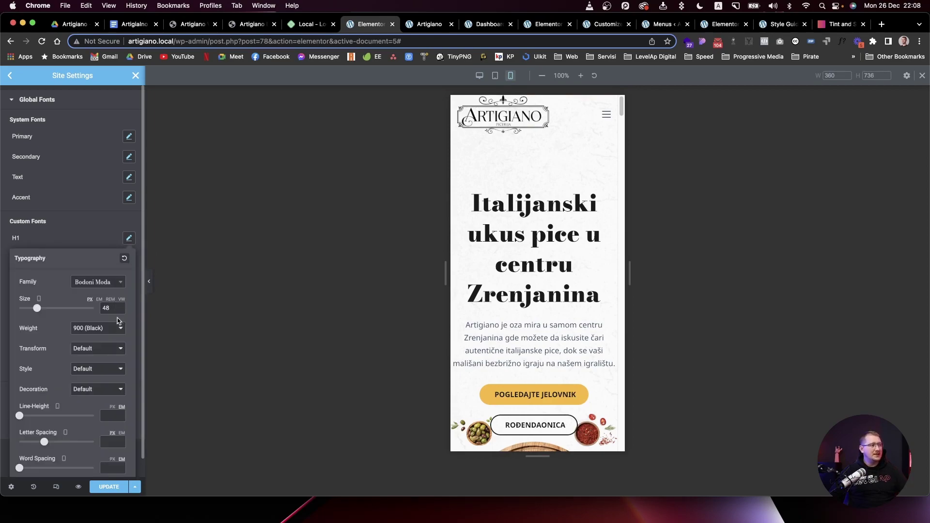
left_click(97, 332)
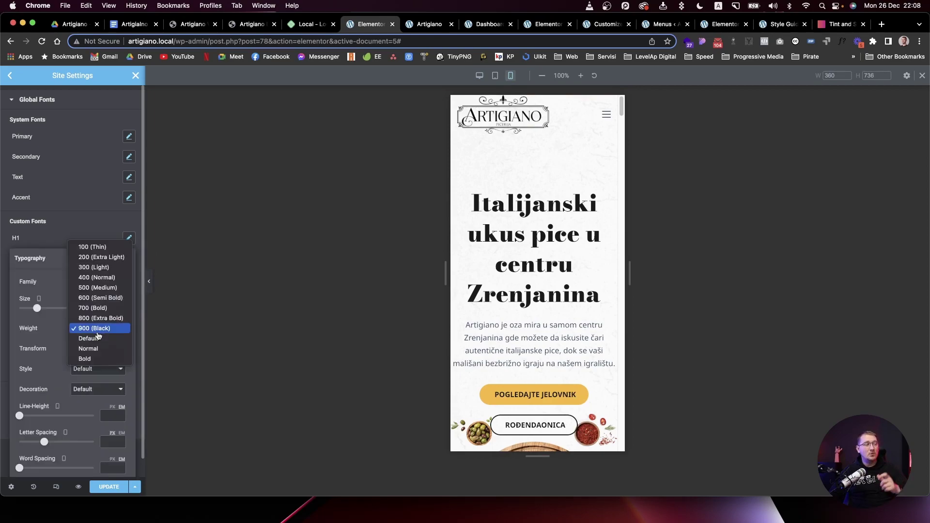
left_click(112, 277)
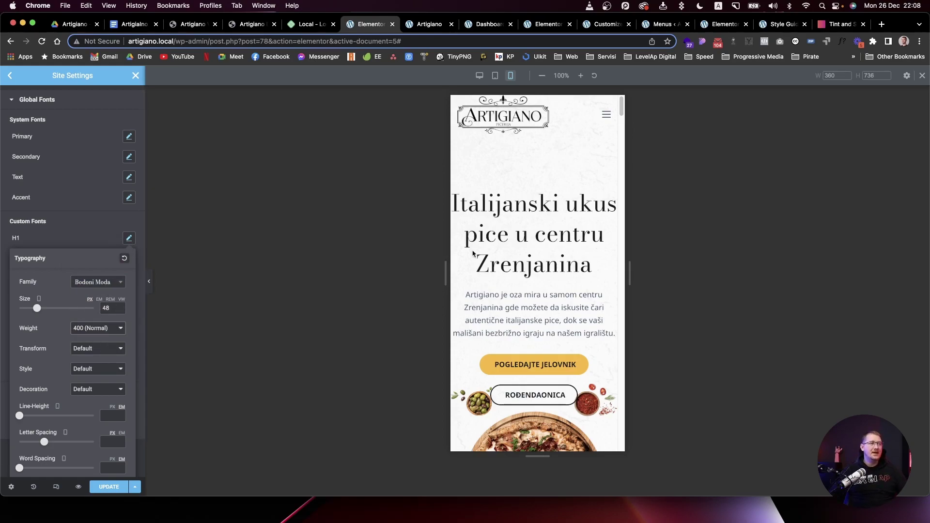
Step: Set the global H2 font's mobile size to 36 px and save the site settings
scroll(535, 324, "down", 15)
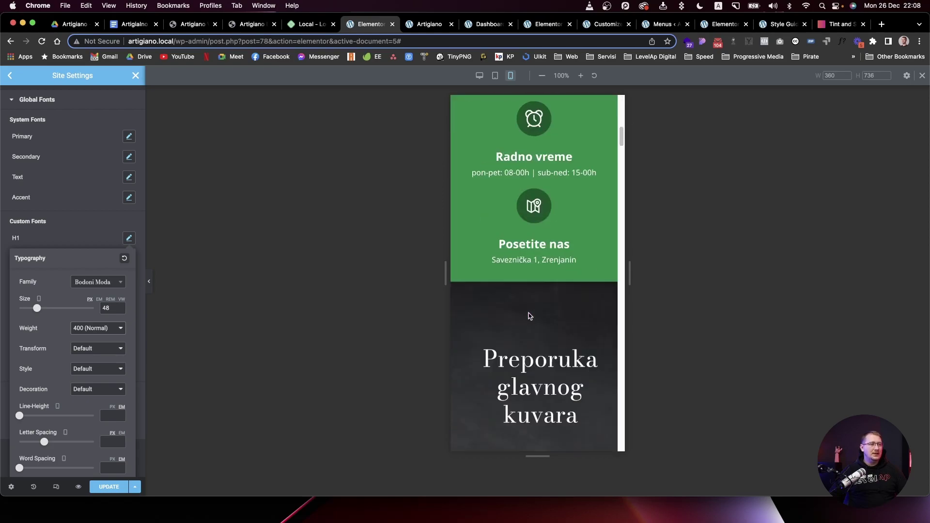
scroll(530, 306, "up", 3)
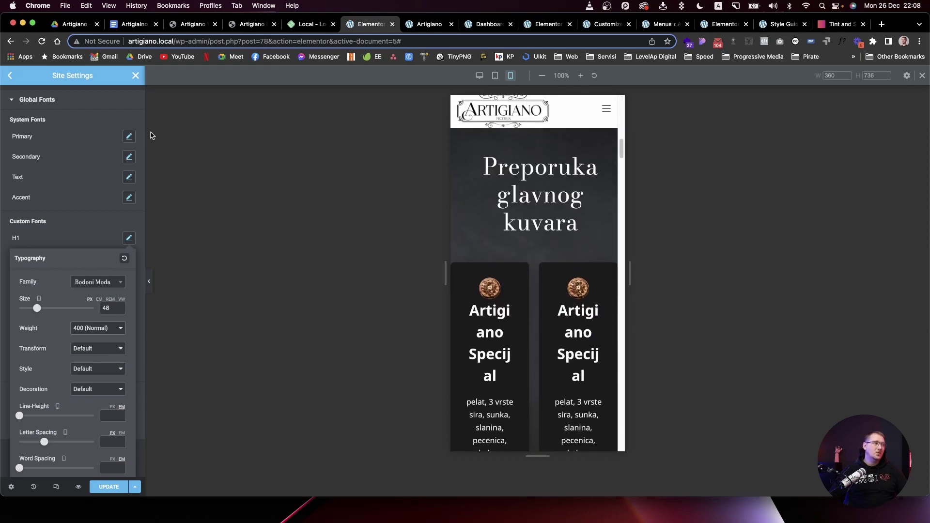
left_click(75, 204)
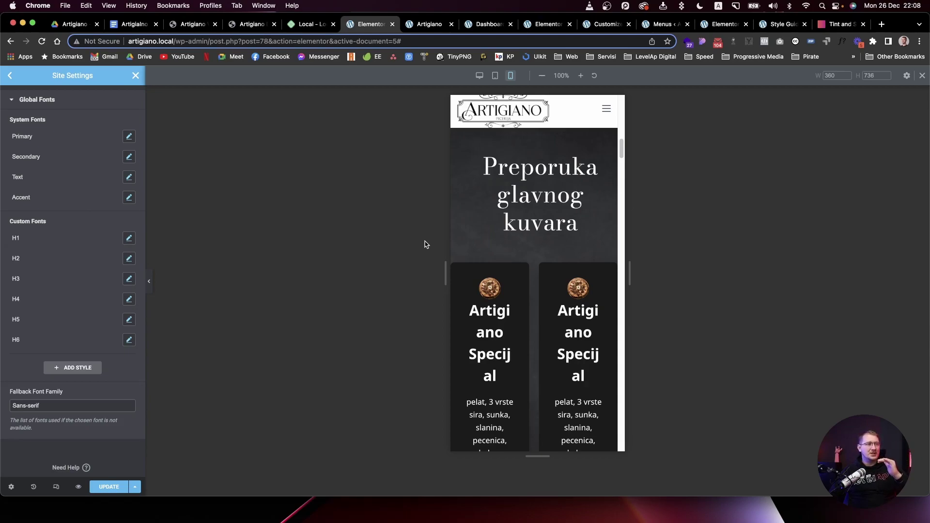
left_click(129, 258)
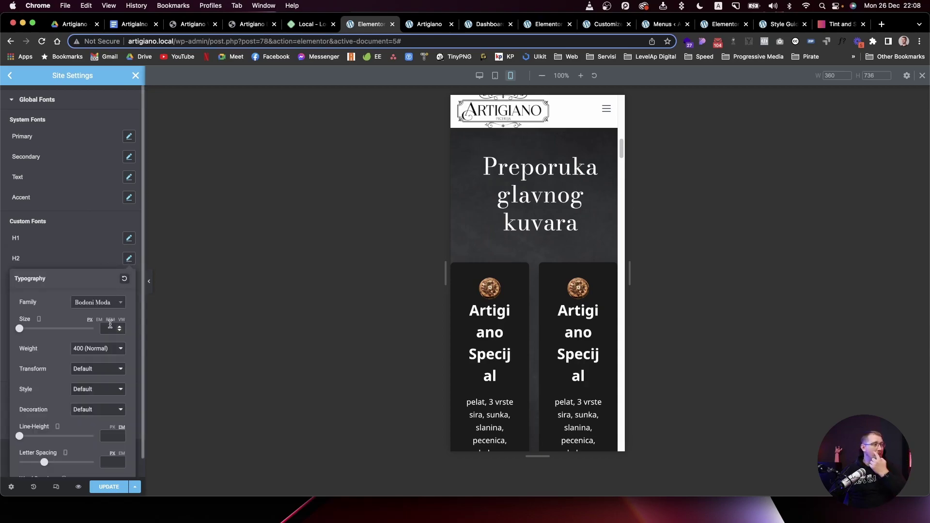
left_click(82, 247)
left_click(129, 258)
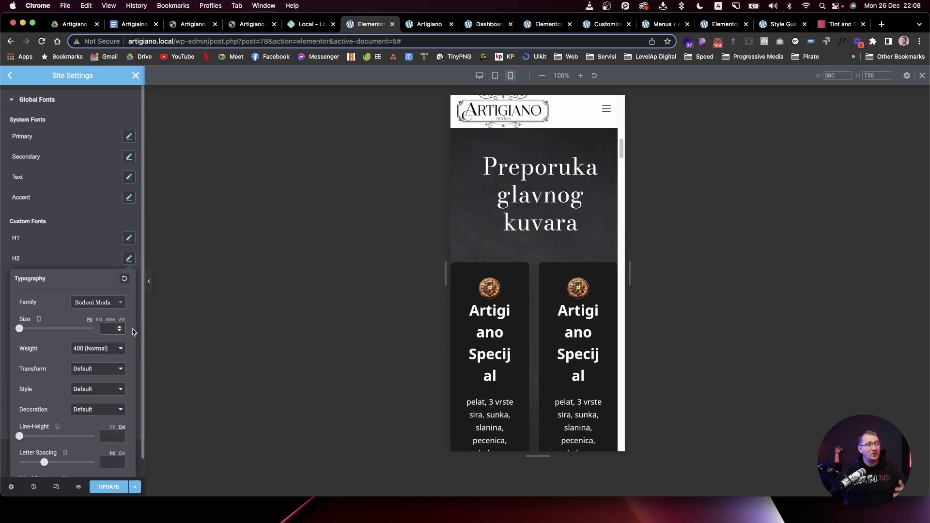
type("36")
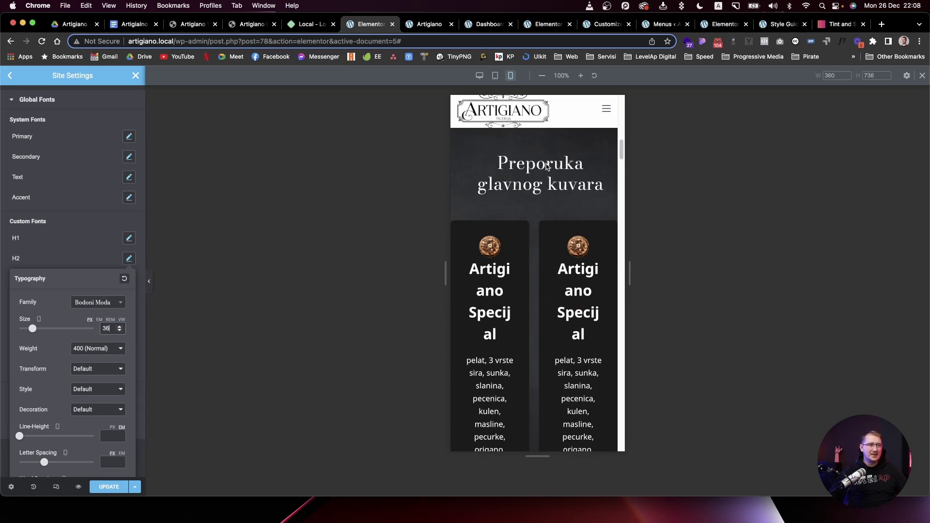
scroll(548, 167, "up", 15)
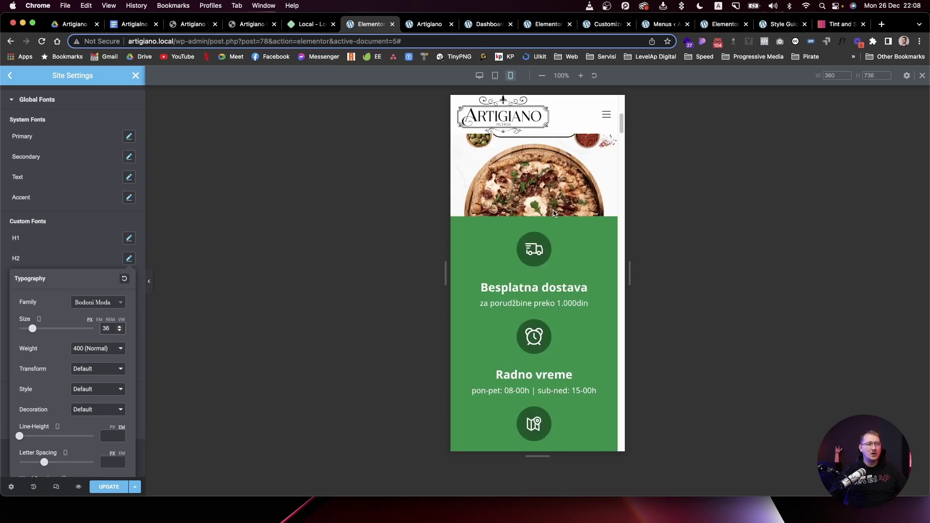
left_click(110, 486)
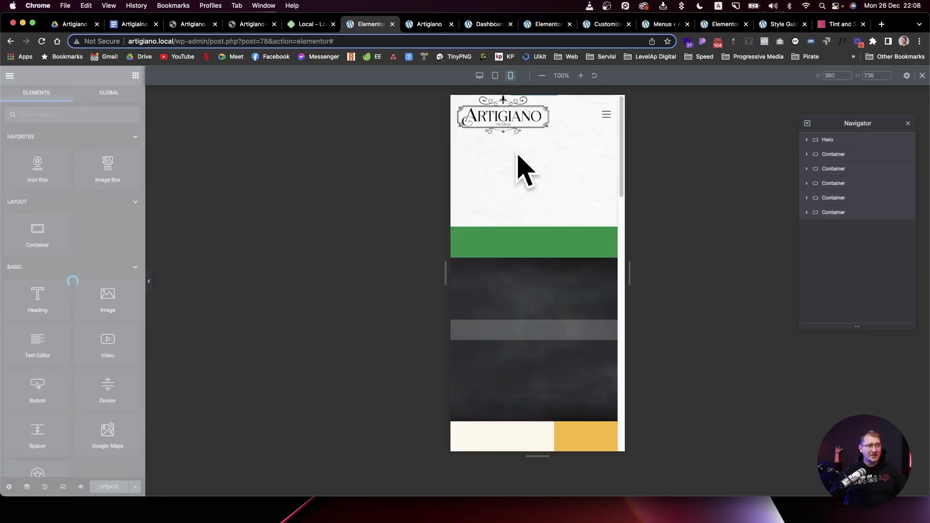
Step: In the desktop preview, rename the container directly below Hero as USP
left_click(850, 143)
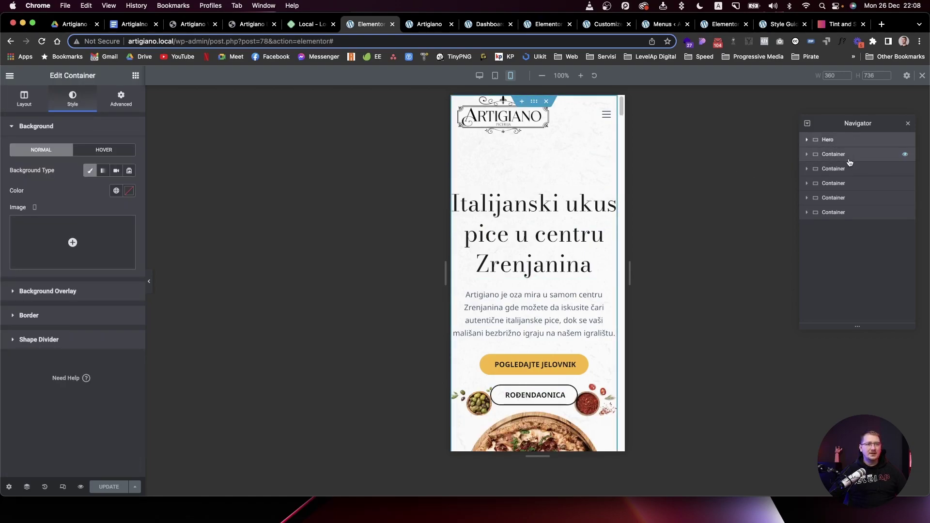
left_click(480, 76)
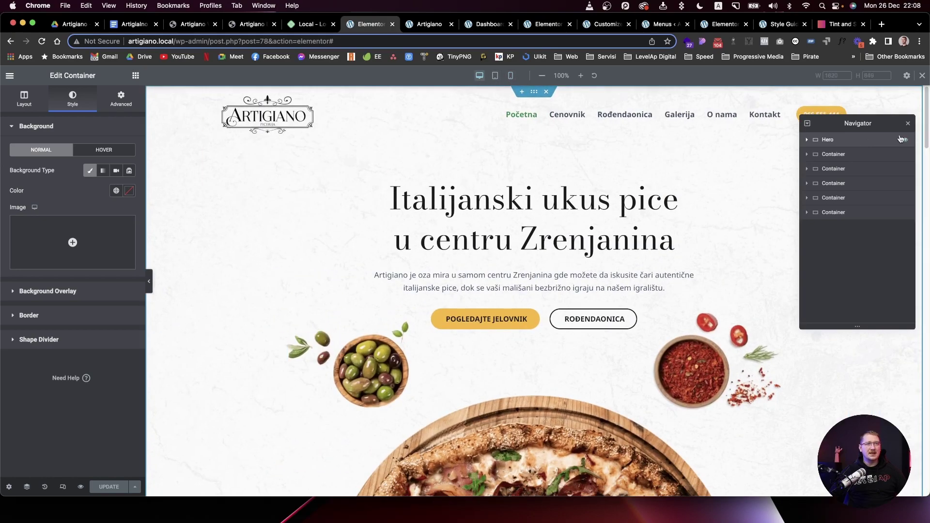
left_click(852, 156)
double_click(838, 155)
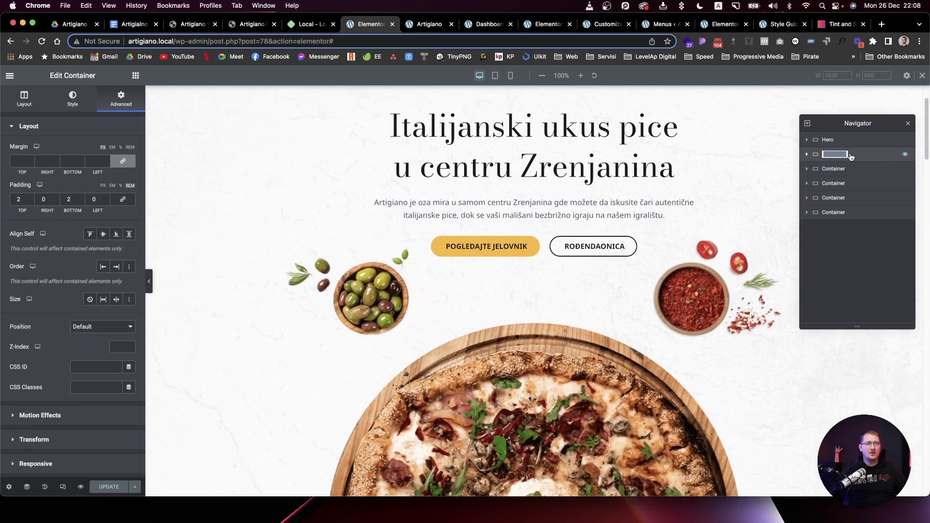
type("USP")
key("Return")
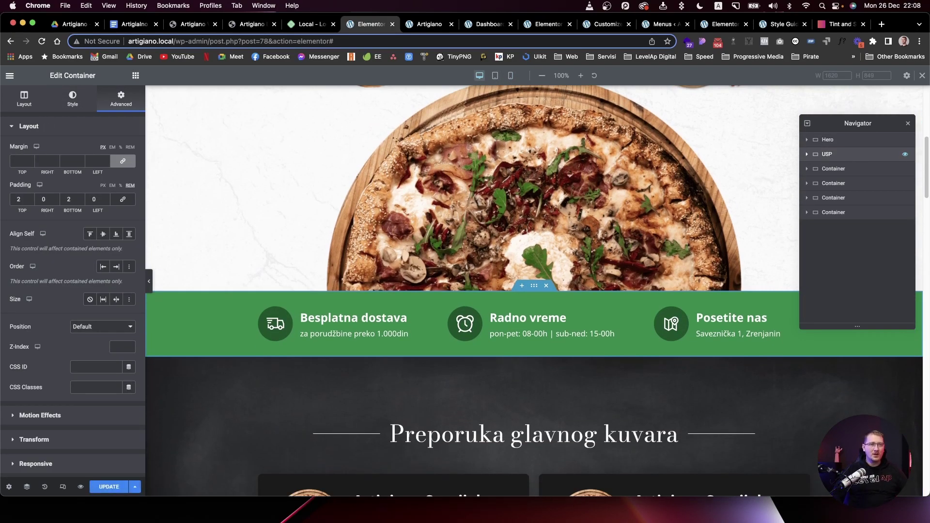
Step: Rename the container below USP, the one holding the chef's recommendation section, as Preporuka
double_click(829, 169)
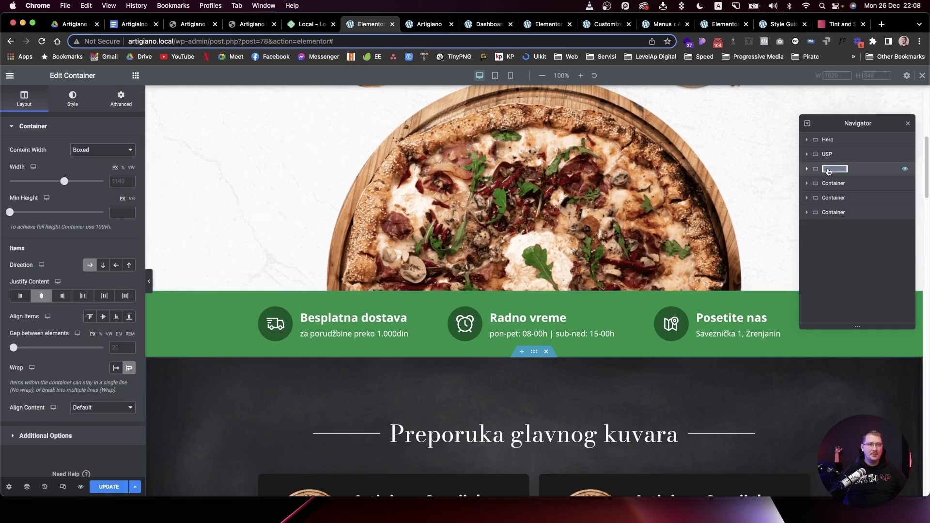
type("Preporuka")
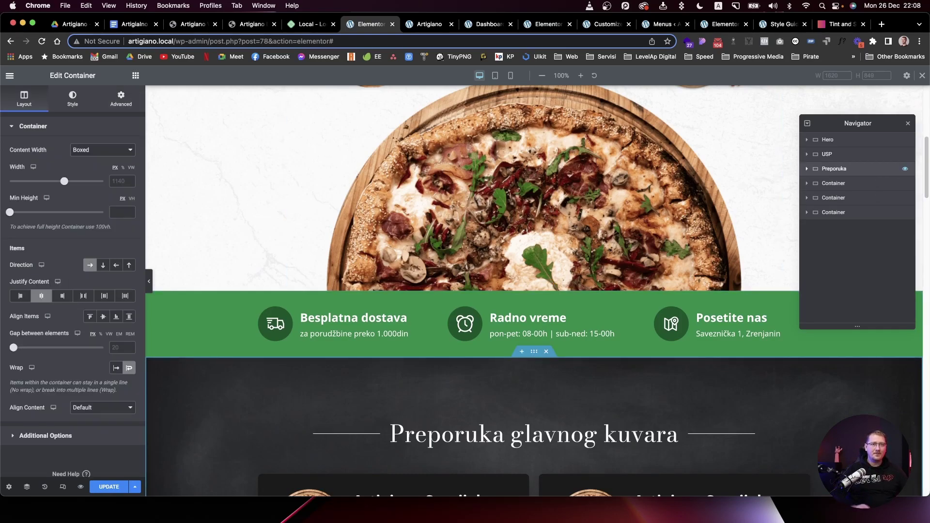
key("Return")
Step: Rename the container of the "Pica po vašem izboru" section as Izbor
scroll(687, 240, "down", 10)
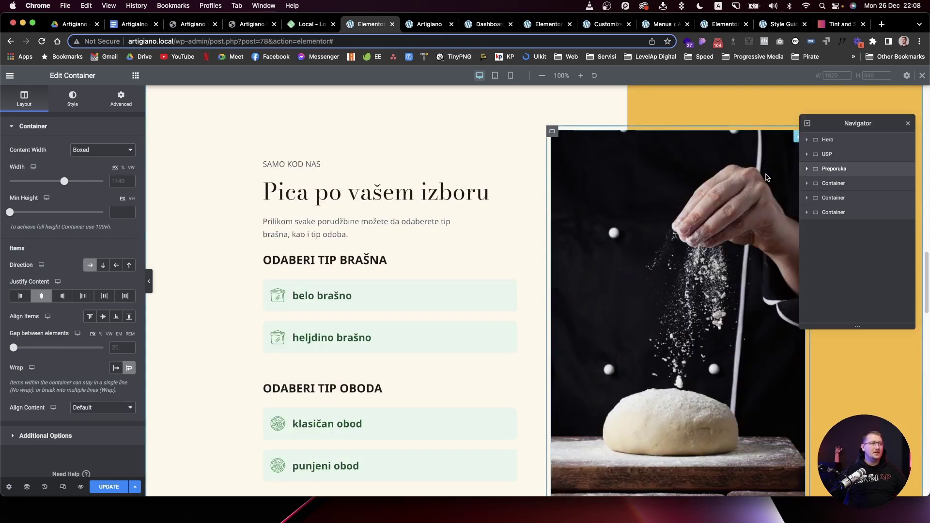
double_click(843, 185)
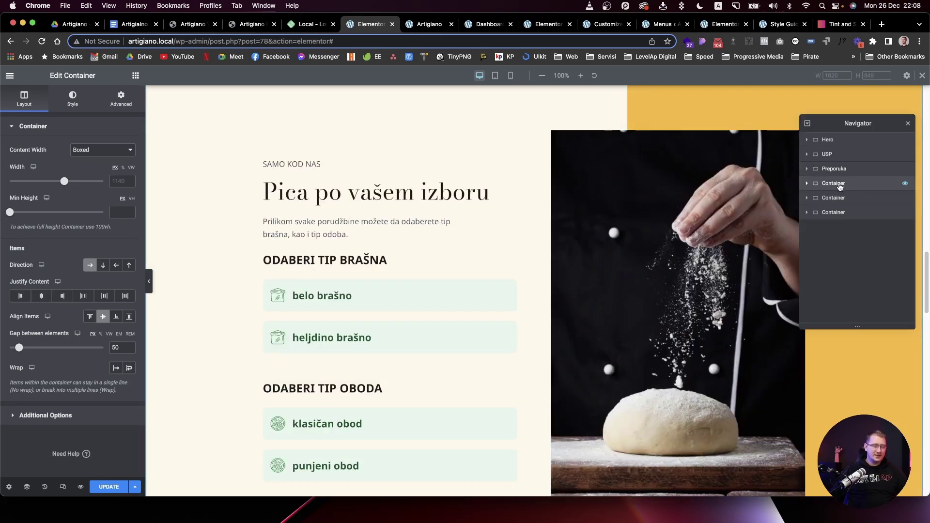
type("Izbor")
key("Return")
Step: Rename the container holding the photo gallery section as Galerija
scroll(807, 274, "down", 12)
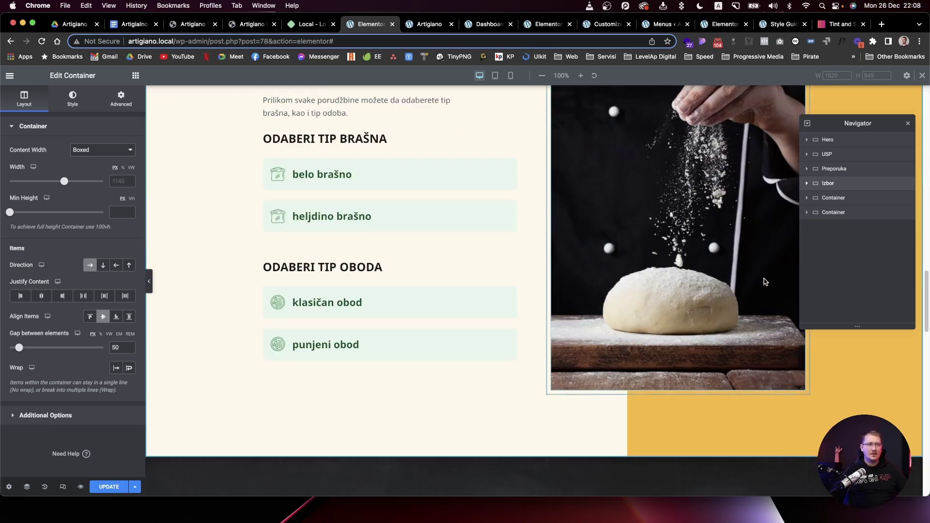
double_click(828, 198)
type("Galerija")
key("Return")
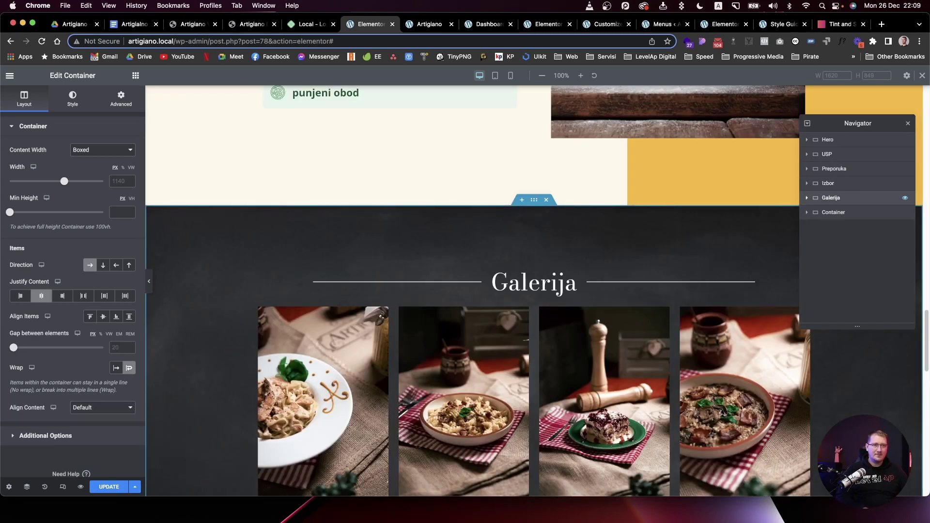
Step: Rename the last container, which holds the birthday section, as Rođendaonica
left_click(839, 215)
double_click(836, 213)
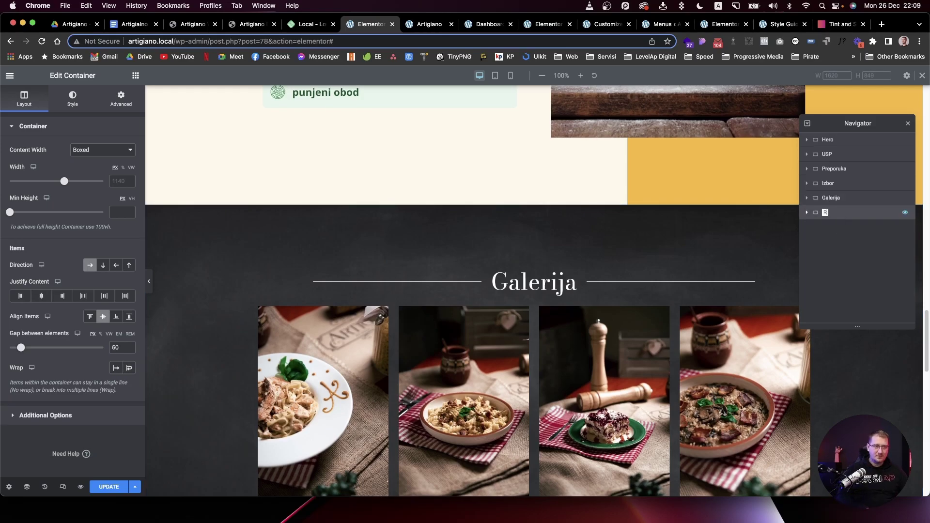
type("Ro")
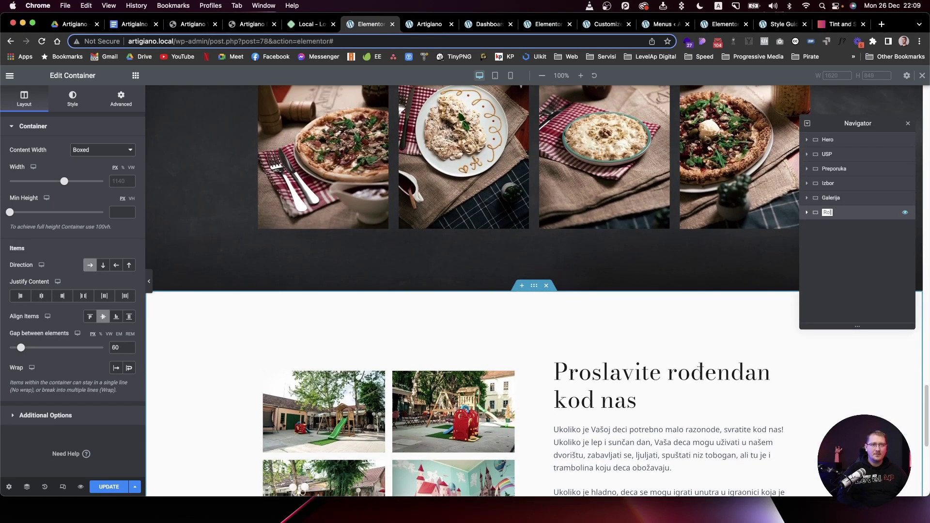
type("đendaonica")
key("Return")
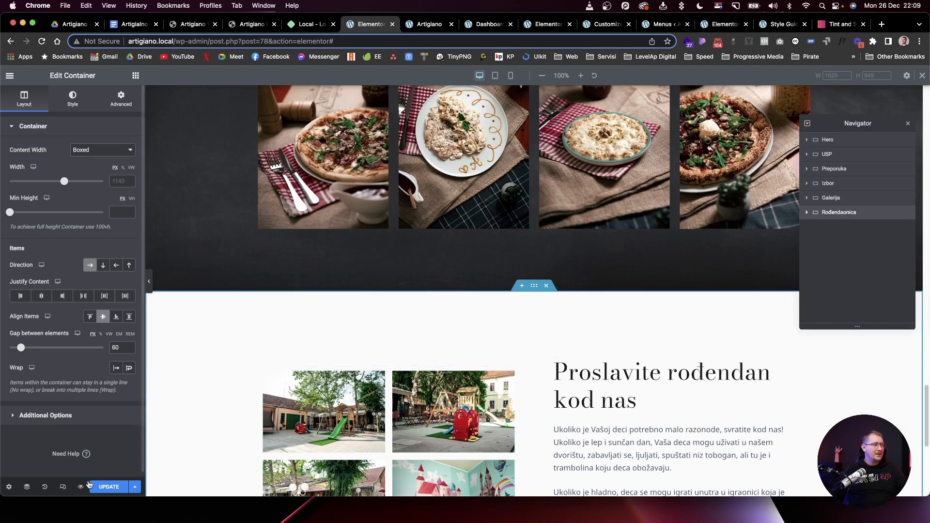
Step: In the mobile preview, unlink the Hero container's padding values and set the top padding to 8 rem
left_click(59, 488)
left_click(511, 76)
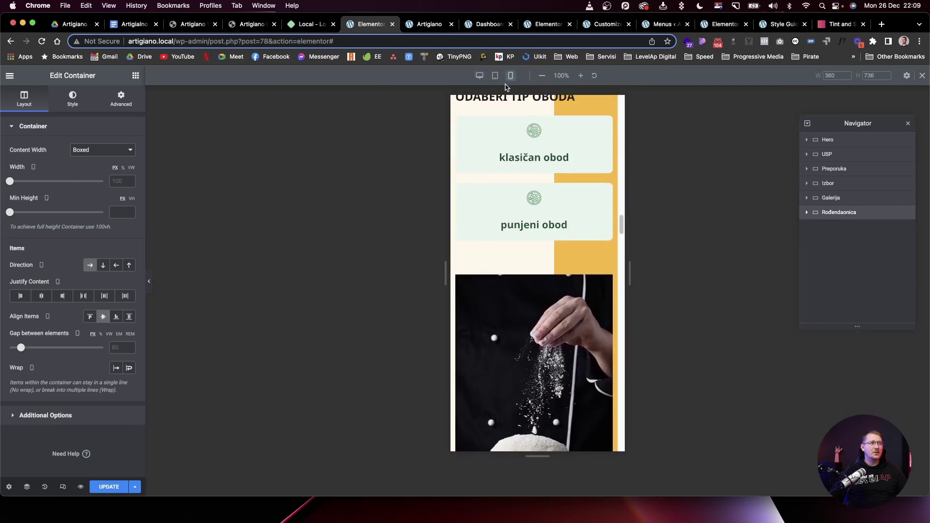
scroll(533, 242, "down", 10)
scroll(551, 247, "up", 12)
scroll(551, 246, "up", 10)
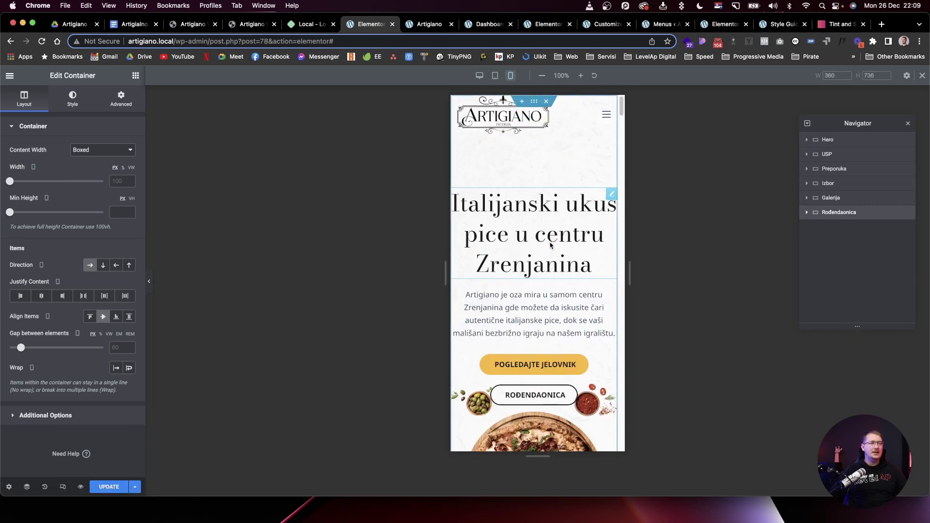
left_click(846, 141)
left_click(122, 101)
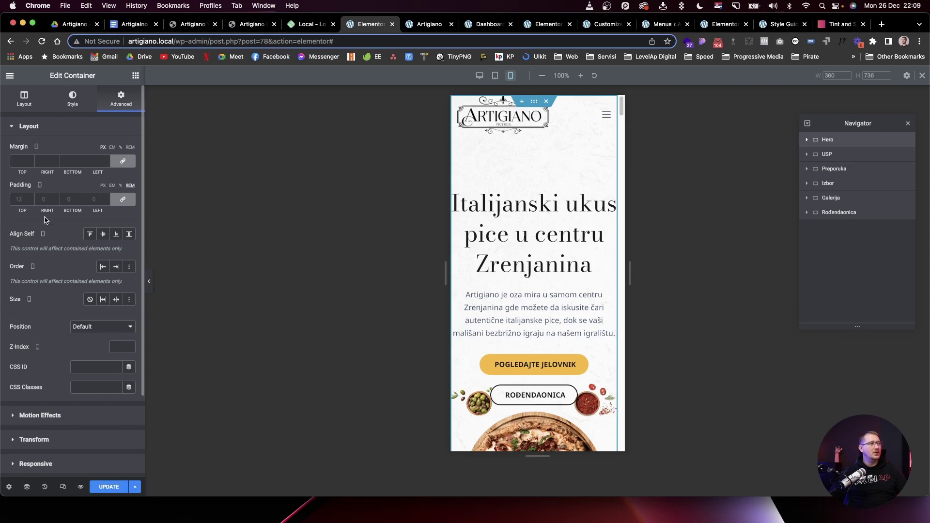
type("5")
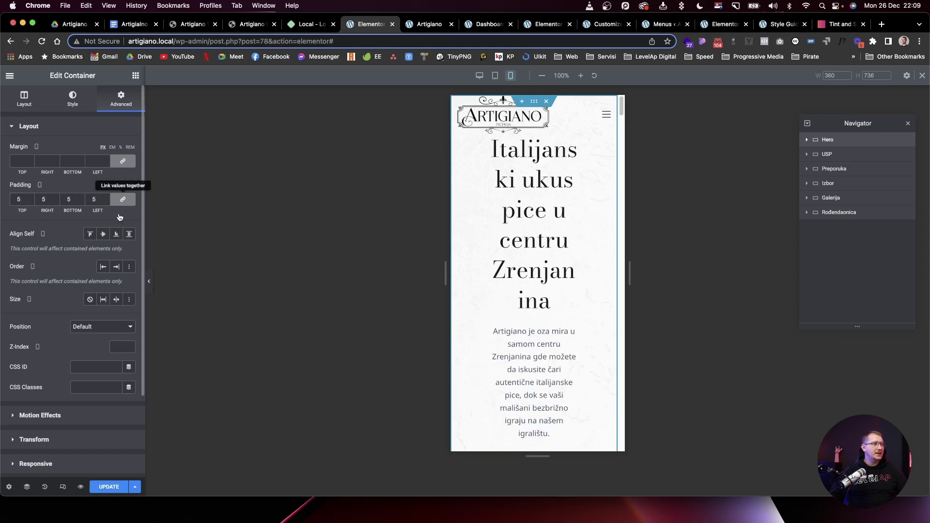
left_click(123, 199)
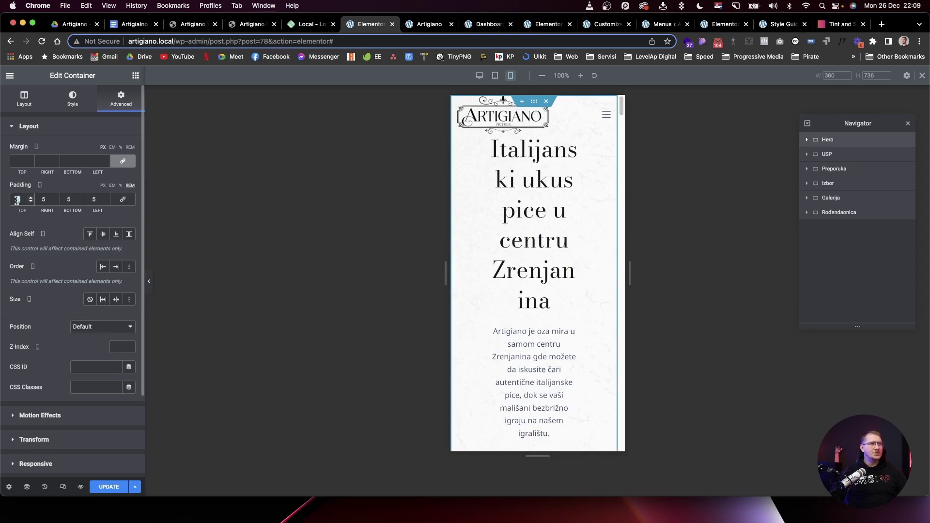
type("8")
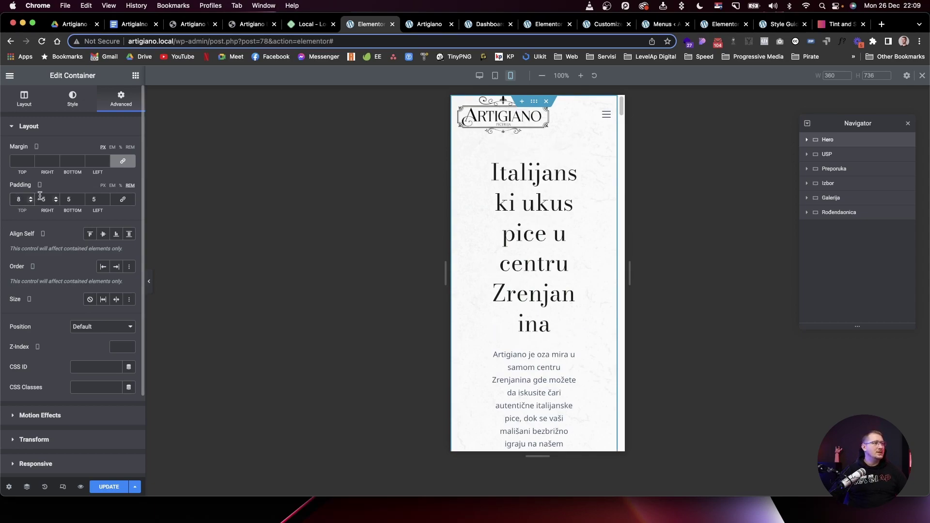
Step: Set the Hero container's mobile padding to 1 rem right, 0 bottom and 1 rem left
type("1")
key("Tab")
type("0")
key("Tab")
type("1")
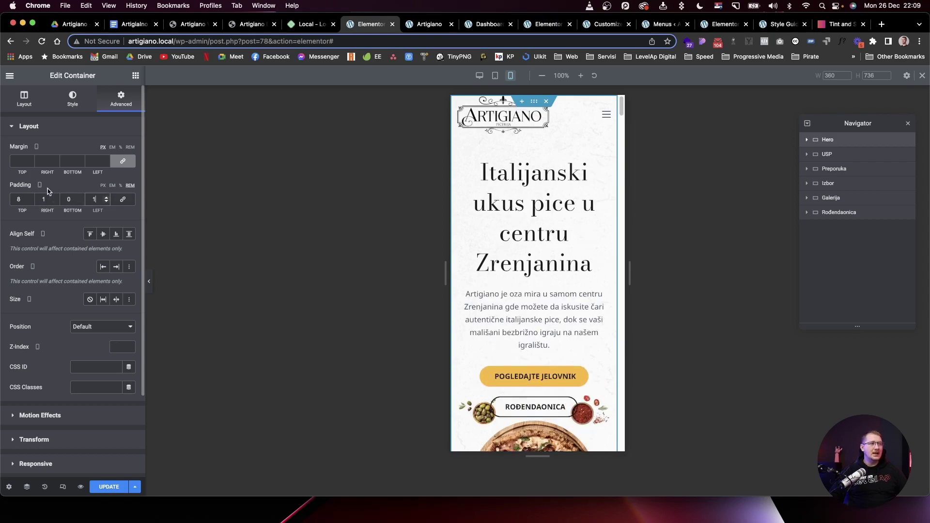
Step: Set the Hero pizza image's mobile margin to -2 rem at the top and 0 on the other sides
scroll(475, 290, "down", 10)
scroll(477, 306, "up", 5)
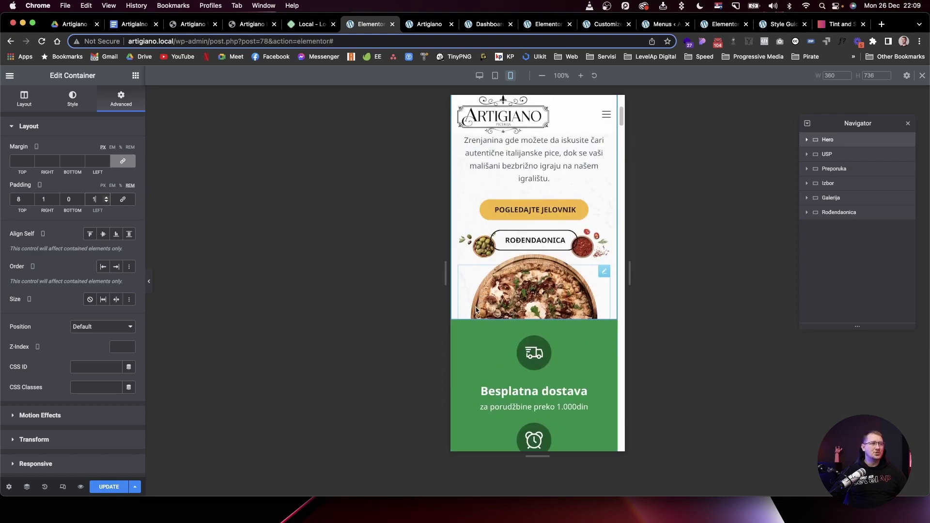
scroll(513, 321, "up", 3)
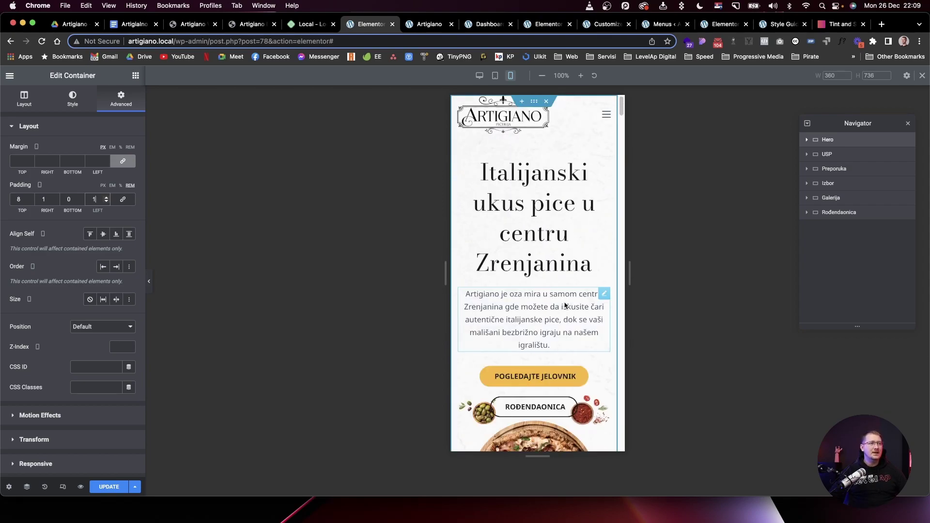
scroll(565, 306, "down", 1)
scroll(595, 252, "down", 2)
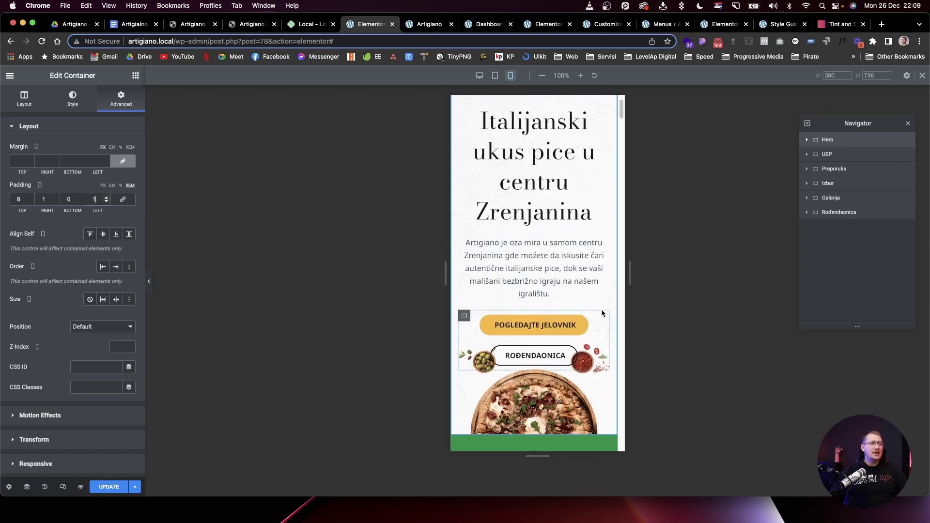
left_click(553, 385)
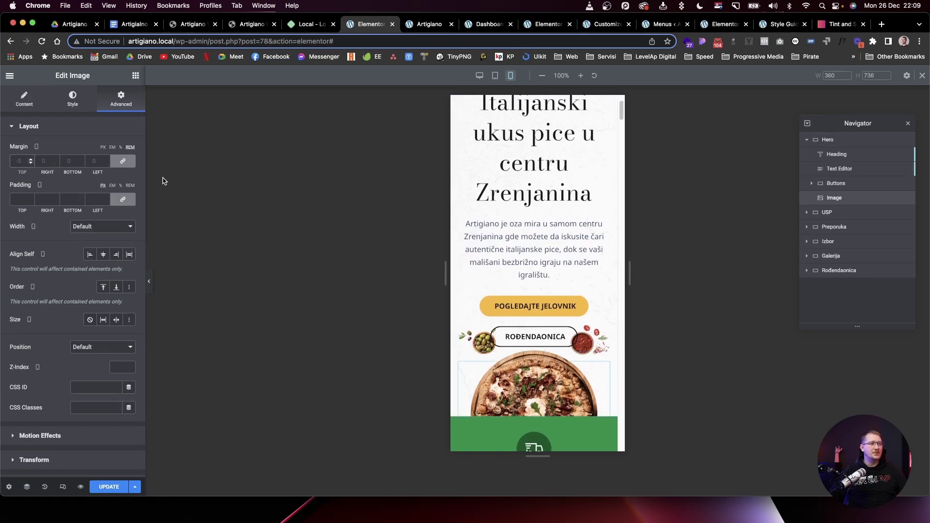
type("0")
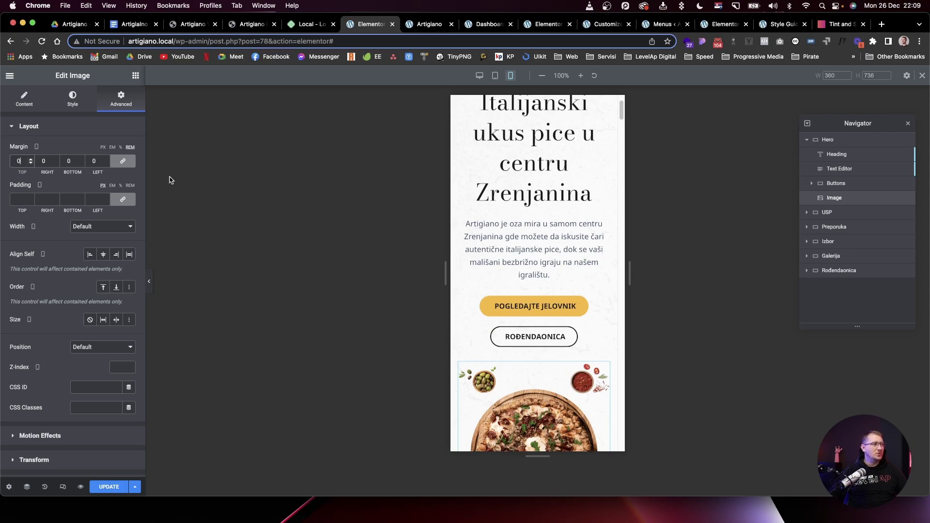
left_click(123, 161)
double_click(19, 159)
type("-2")
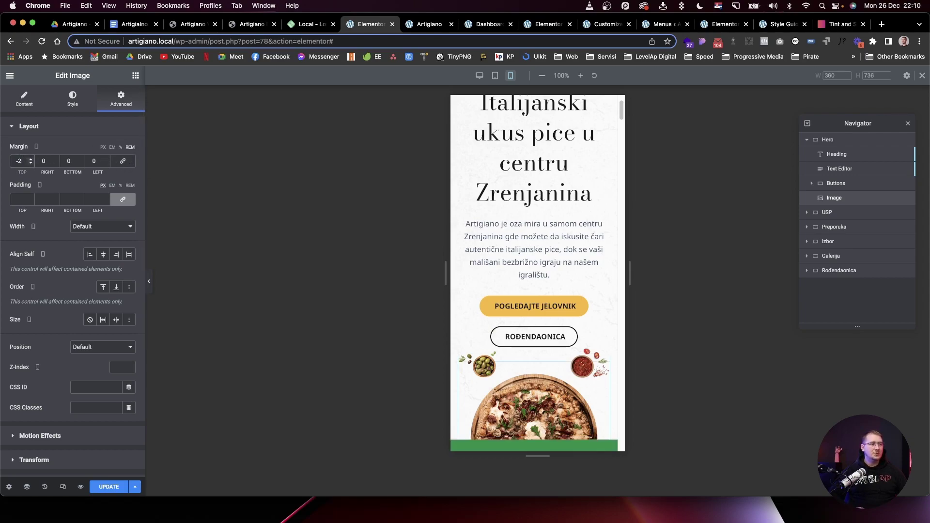
Step: Set the mobile alignment of both Hero buttons, Pogledajte jelovnik and Rođendaonica, to justified
left_click(585, 304)
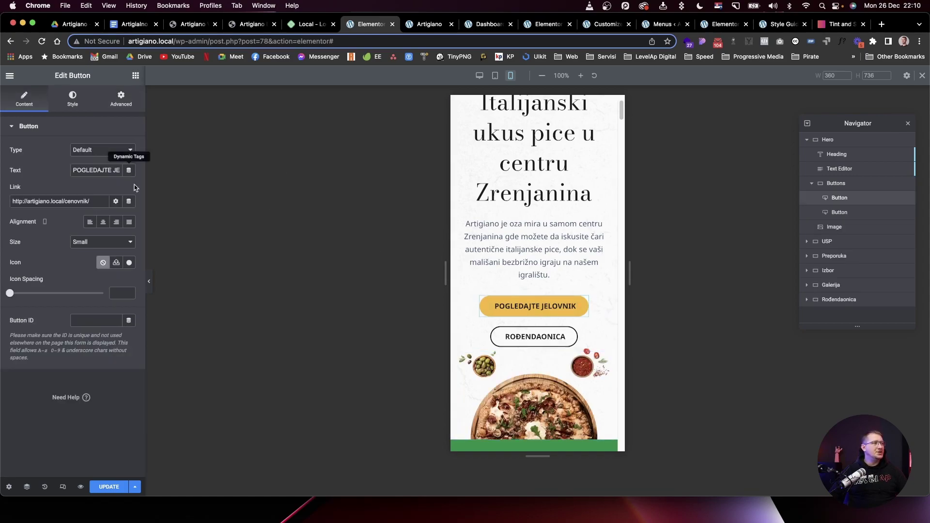
left_click(535, 337)
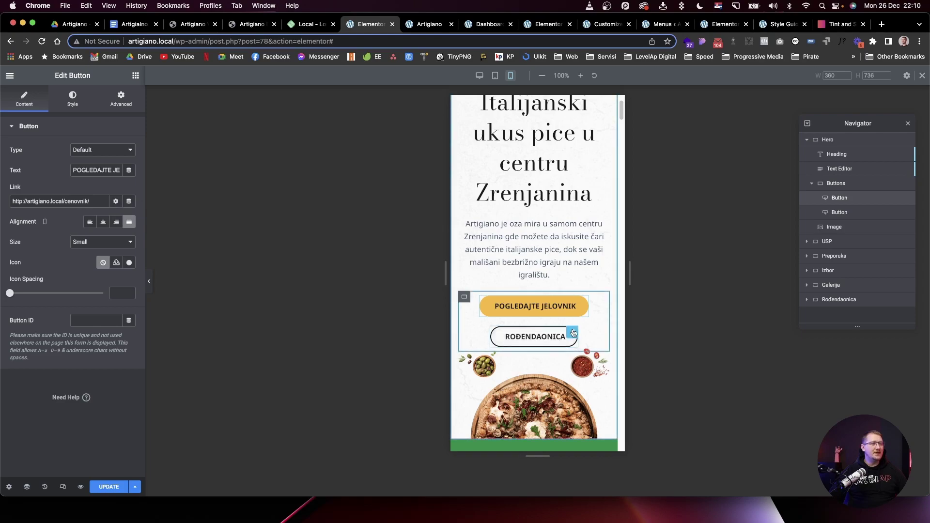
left_click(129, 222)
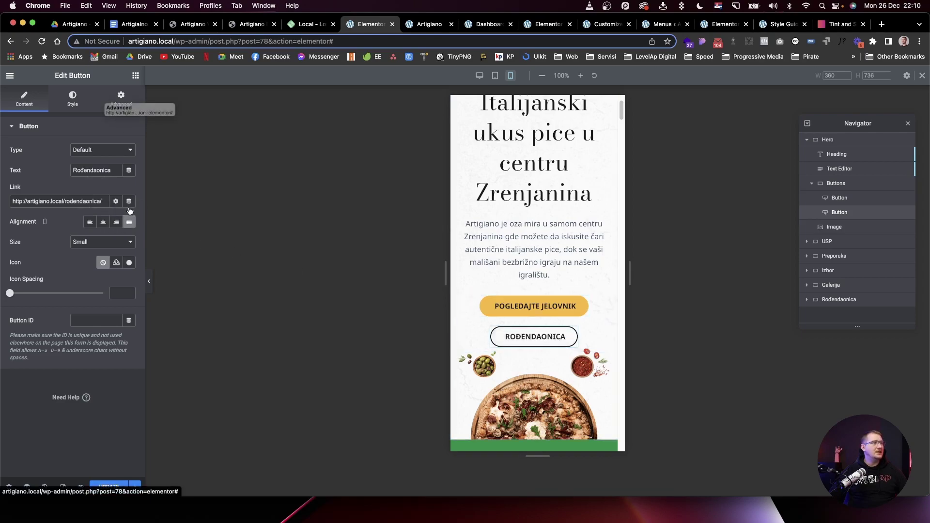
Step: Set the Rođendaonica button's mobile width to Full Width (100%)
left_click(122, 102)
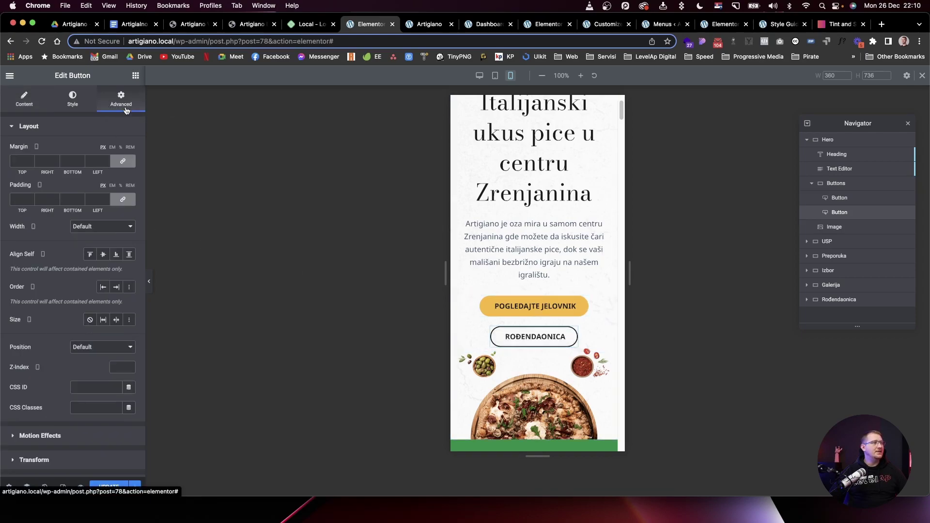
left_click(109, 228)
left_click(102, 236)
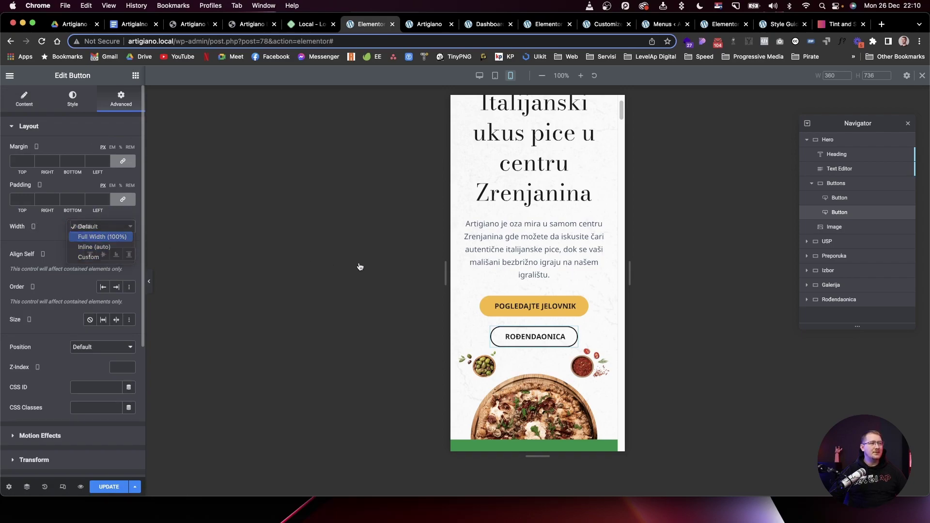
Step: Set the Pogledajte jelovnik button's mobile width to Full Width (100%) and check the Hero section in the mobile preview
left_click(583, 305)
left_click(118, 101)
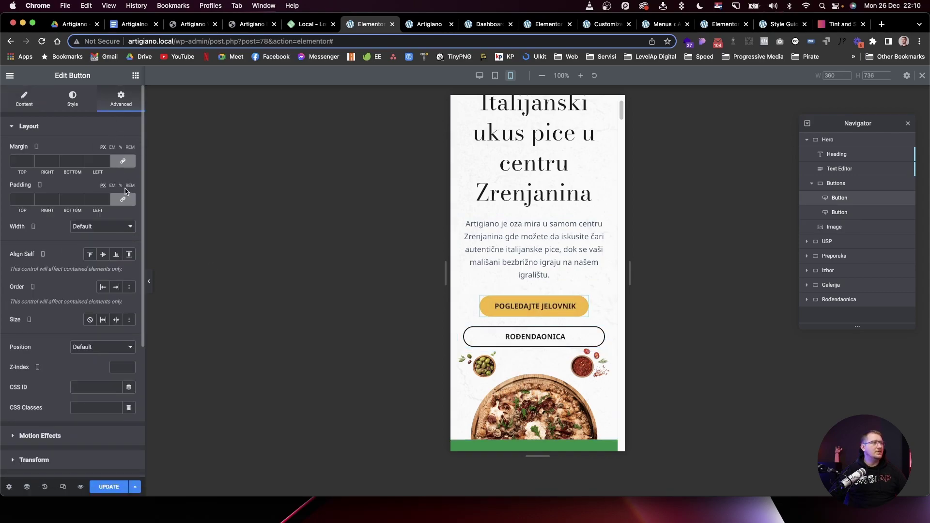
left_click(121, 236)
left_click(116, 240)
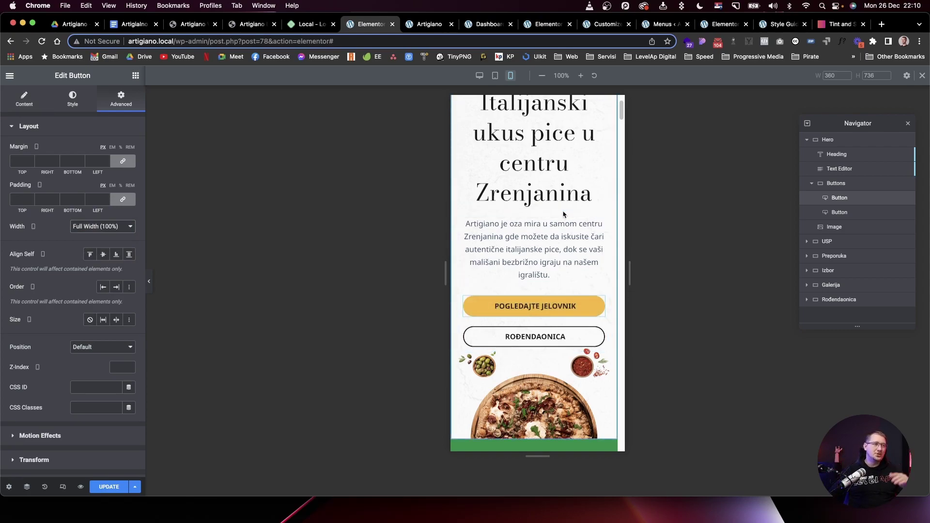
scroll(590, 240, "up", 3)
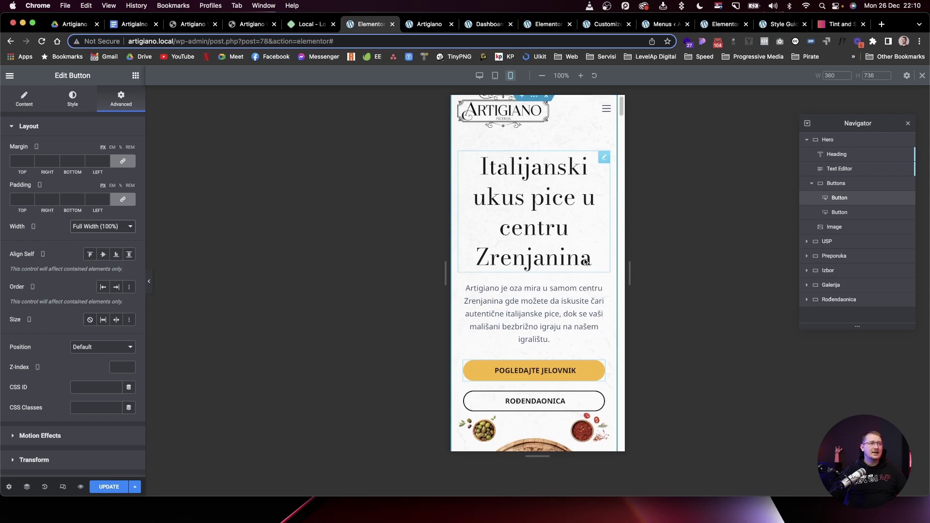
scroll(584, 260, "down", 10)
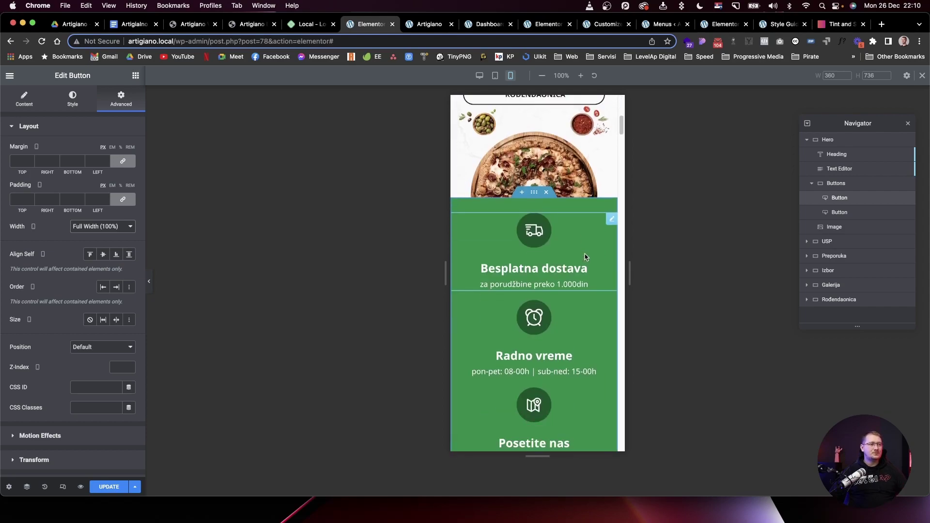
Step: Check the top of the Hero section in the mobile preview and save the page
scroll(585, 257, "up", 10)
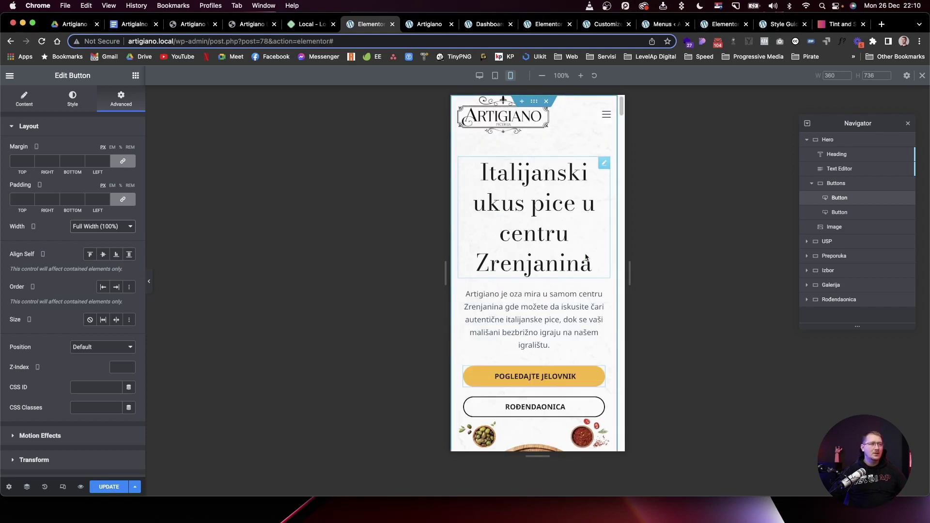
left_click(108, 487)
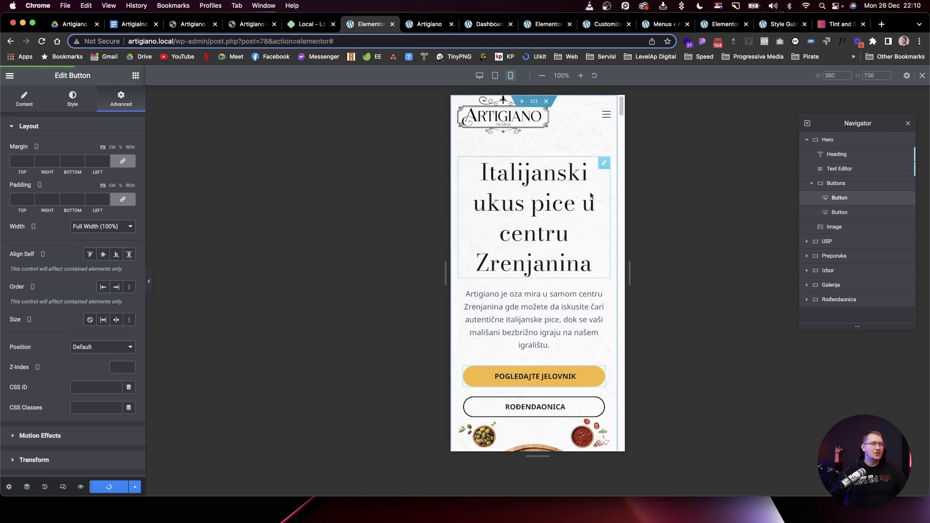
Step: Set the mobile size of the H1 global font to 42 px in the site settings, save it and close the settings
left_click(9, 75)
left_click(86, 122)
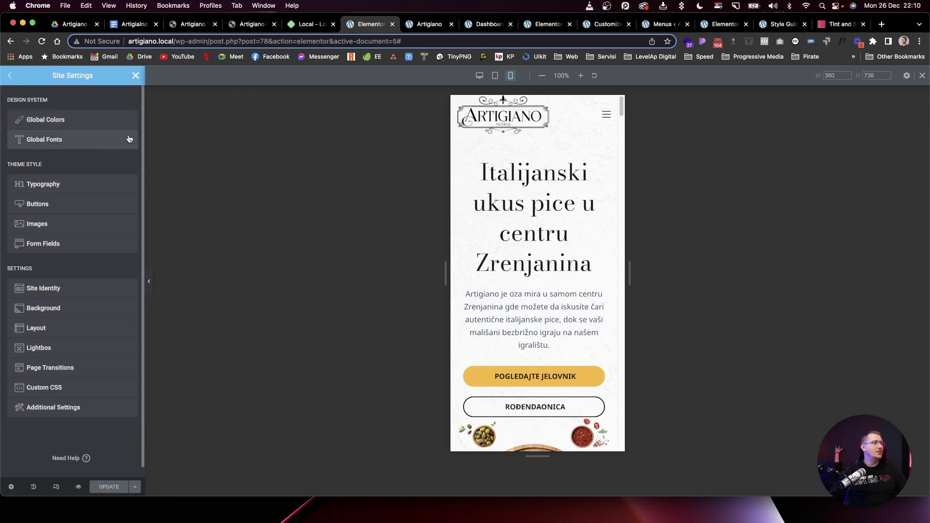
left_click(130, 139)
left_click(130, 239)
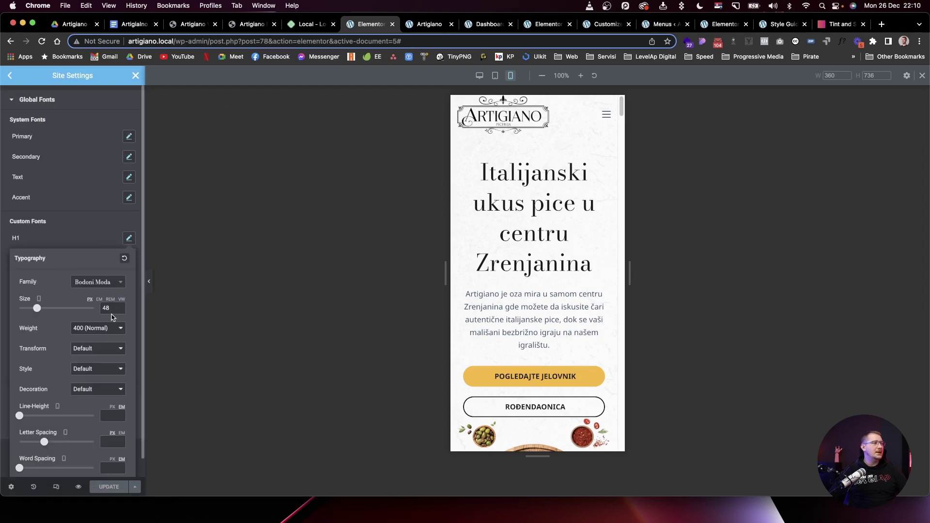
key("Down")
key("Down")
key("Down")
key("Down")
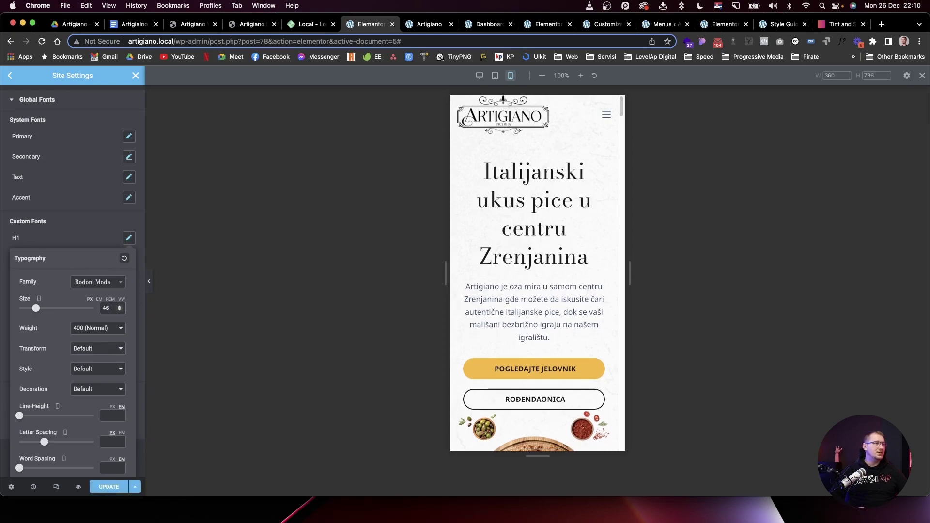
key("Down")
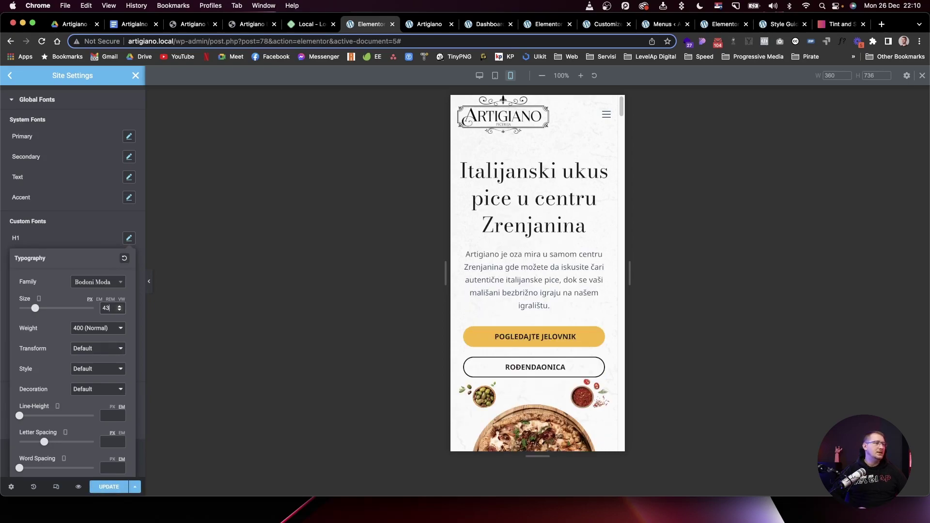
key("Down")
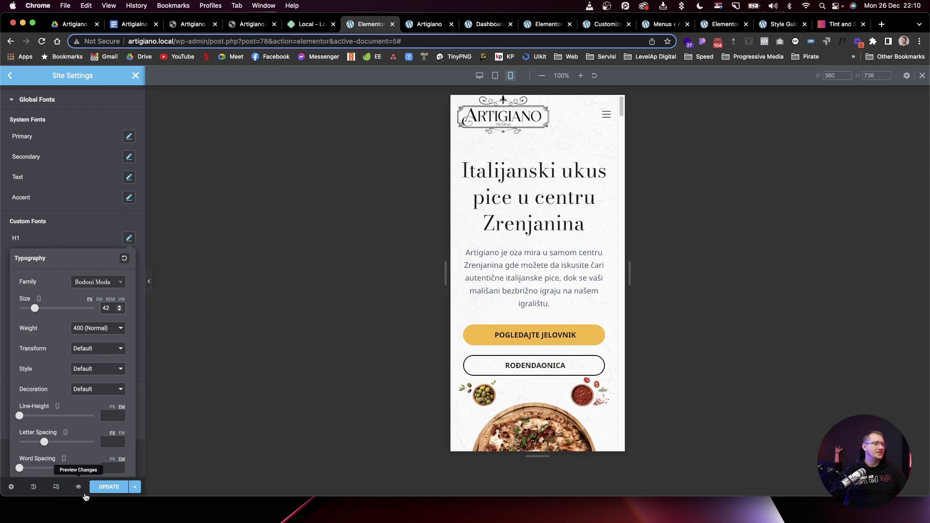
left_click(109, 487)
scroll(576, 314, "down", 10)
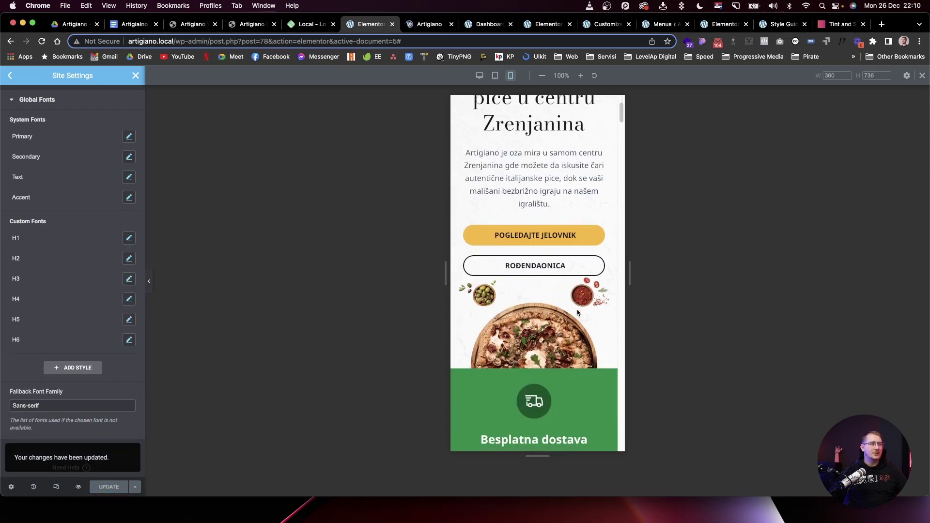
scroll(583, 312, "down", 5)
scroll(565, 187, "up", 2)
left_click(135, 75)
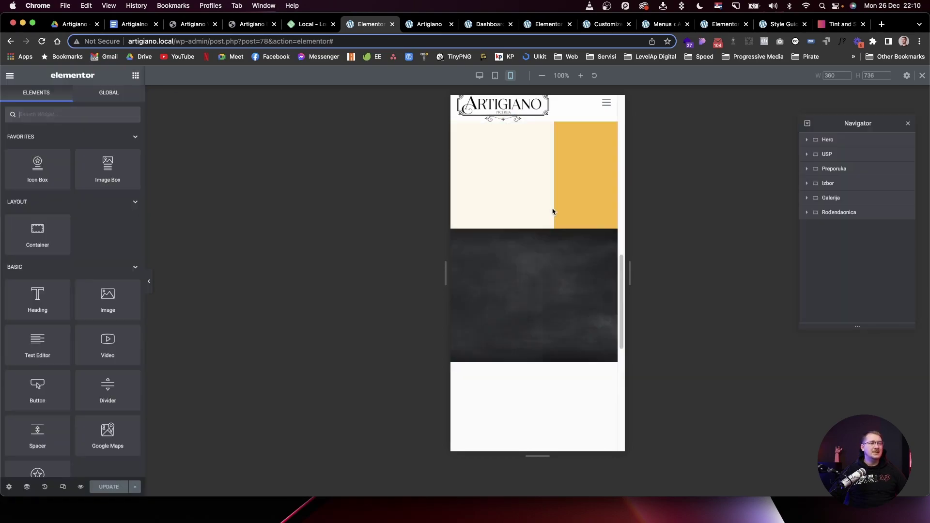
Step: Set the Preporuka container's mobile padding to 4 rem at the top and bottom, unlinked from the sides
left_click(535, 172)
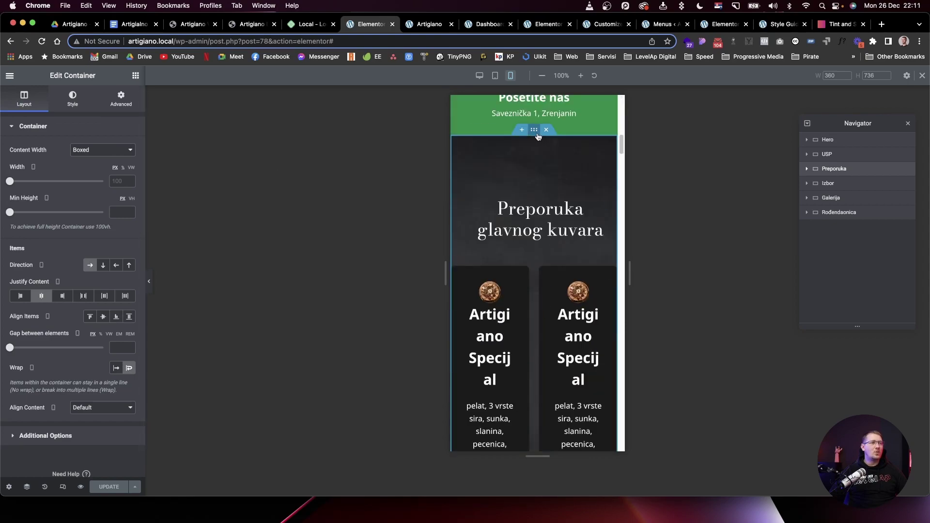
left_click(121, 99)
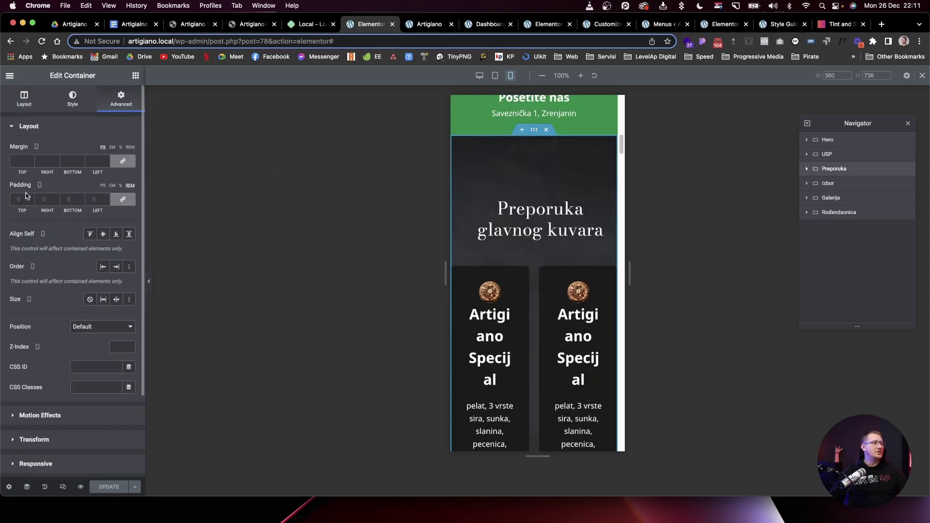
left_click(130, 200)
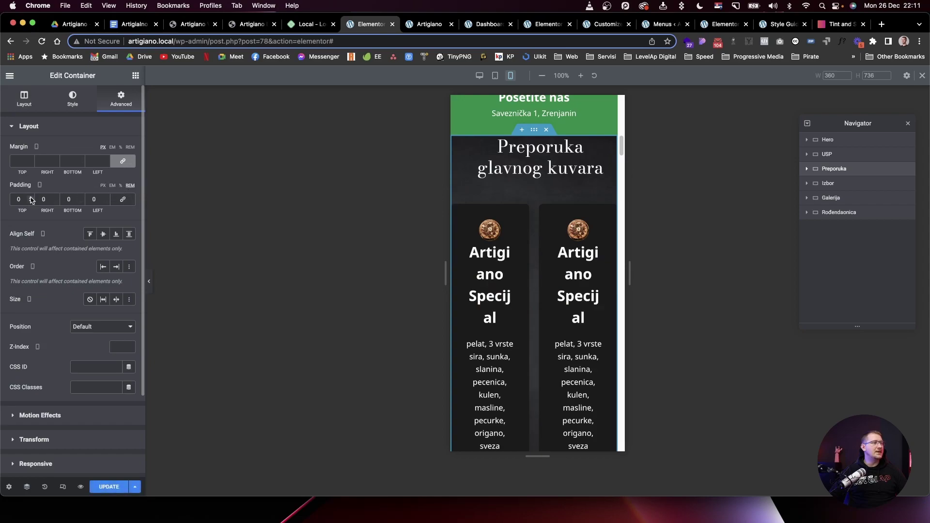
type("5")
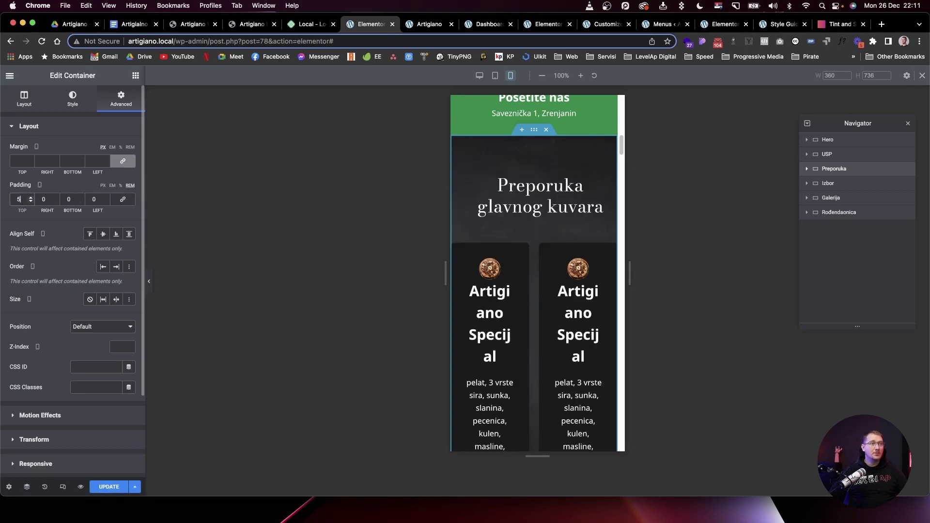
key("BackSpace")
type("4")
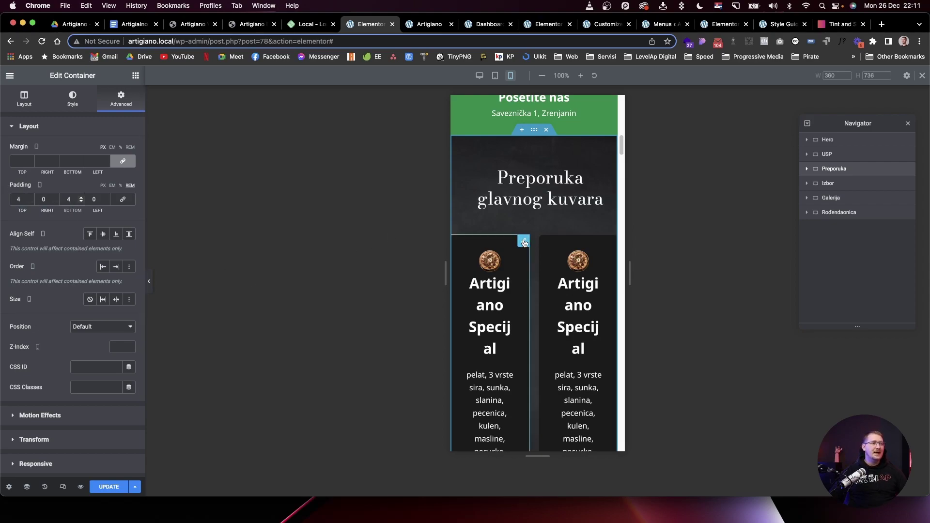
left_click(523, 242)
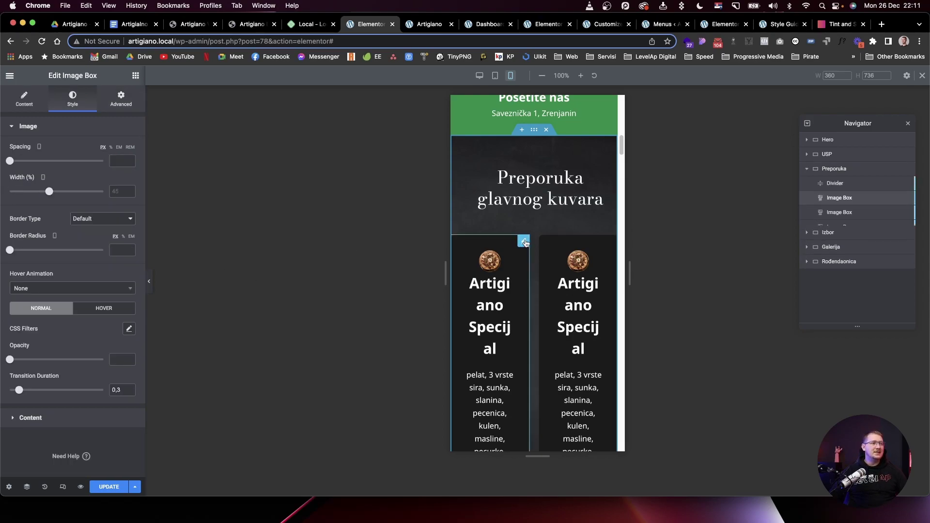
Step: Set the Preporuka container's right and left mobile padding to 1 rem
left_click(535, 135)
left_click(43, 198)
type("1")
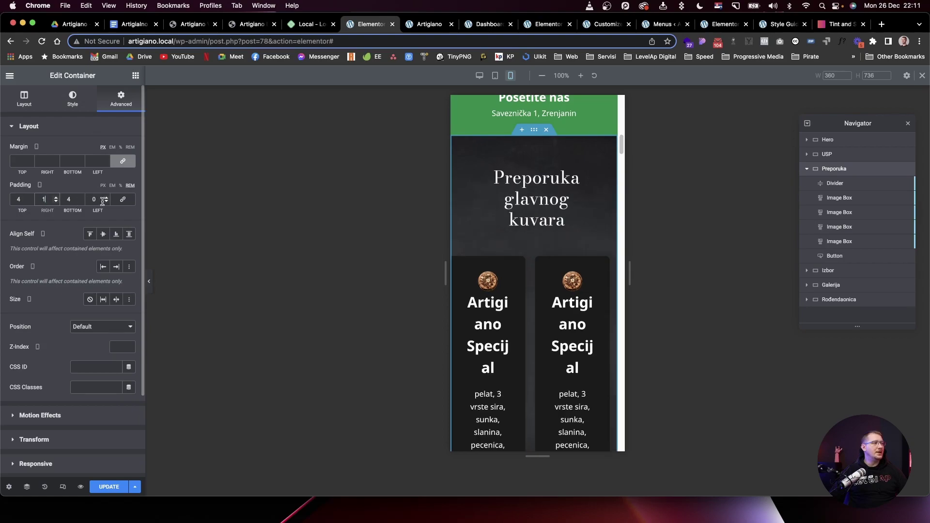
left_click(96, 199)
type("1")
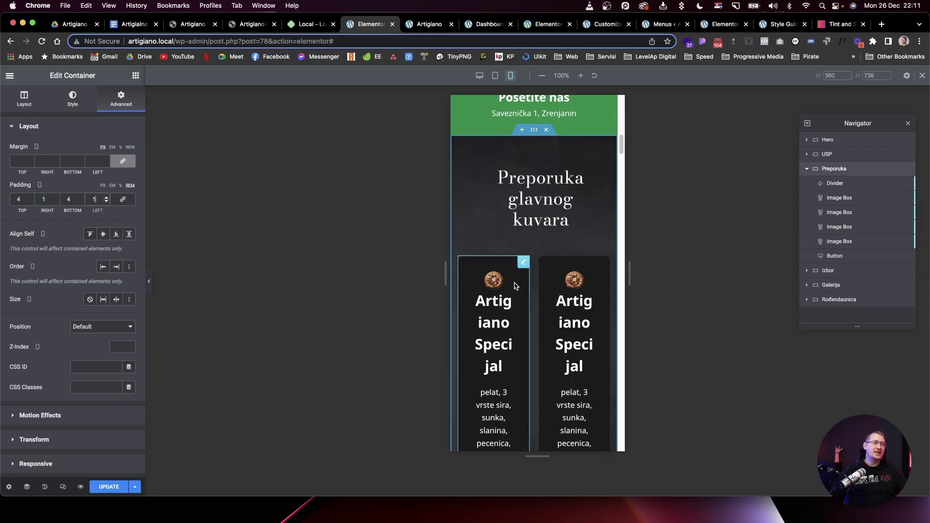
Step: Set the mobile width of the first Artigiano Specijal image box to Full Width (100%)
left_click(523, 266)
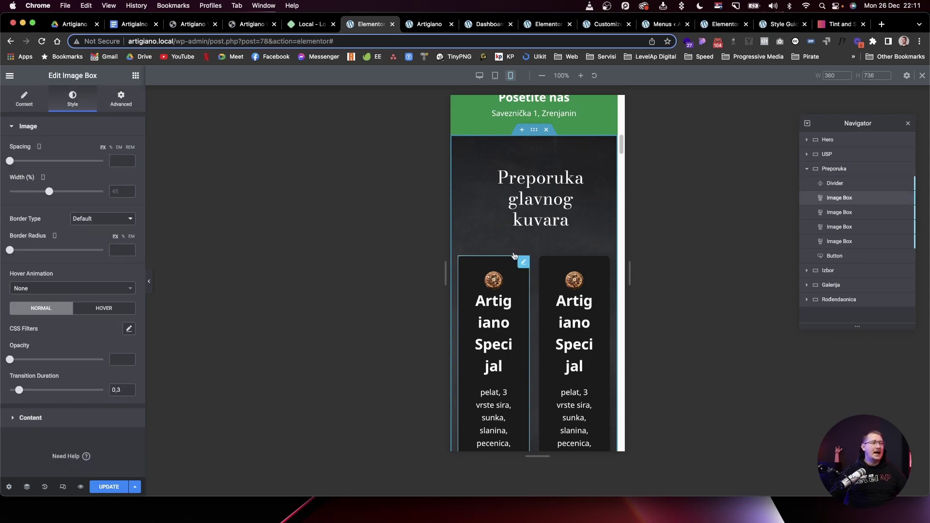
left_click(123, 103)
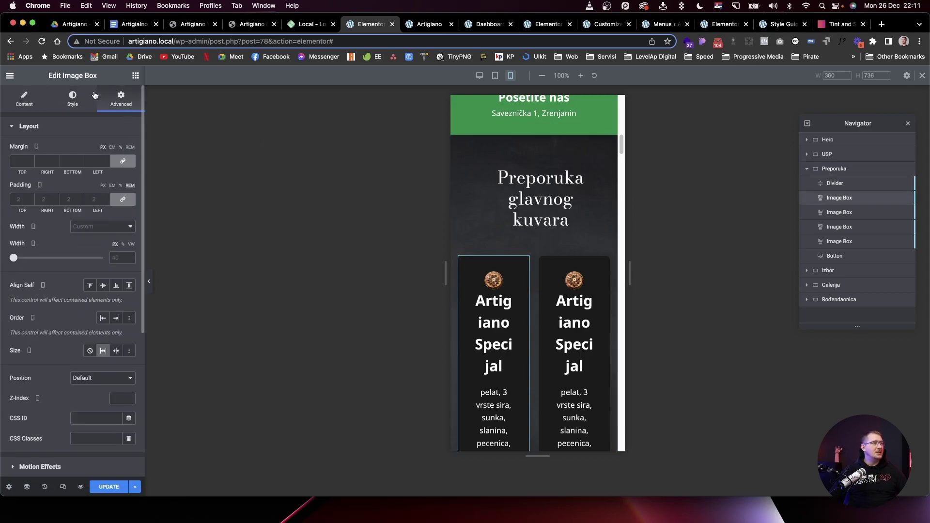
left_click(118, 226)
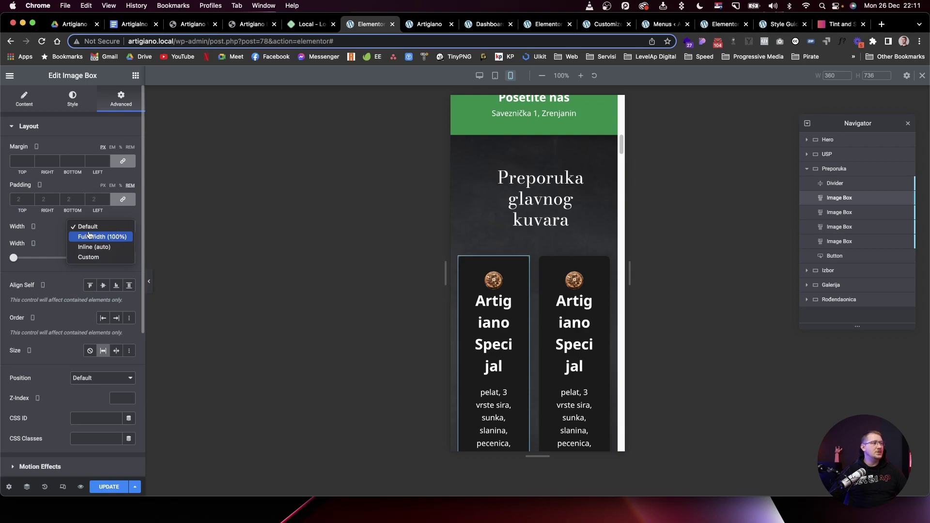
left_click(90, 257)
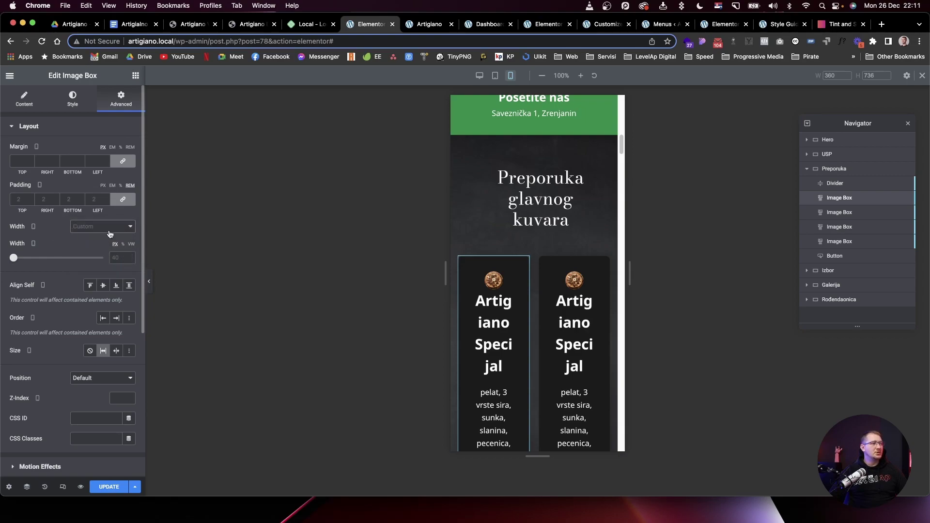
left_click(107, 227)
left_click(100, 234)
scroll(479, 316, "down", 5)
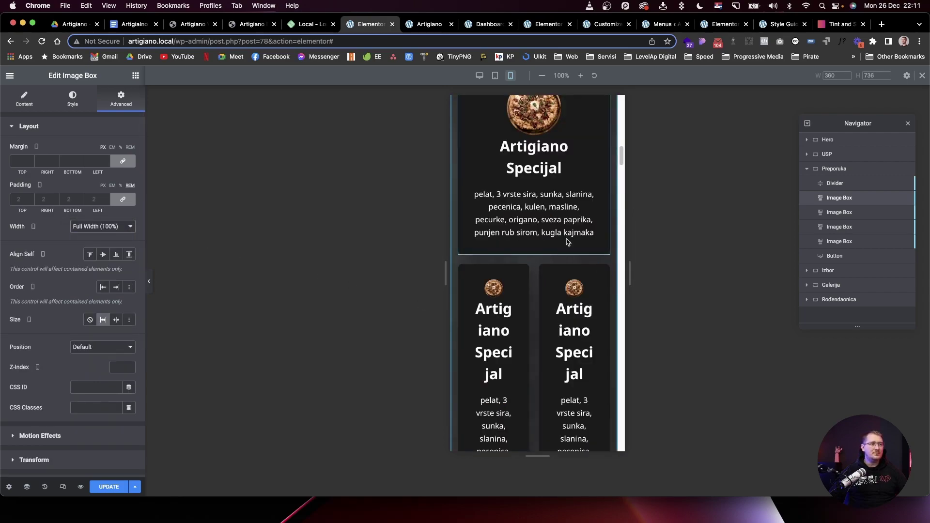
Step: Copy the full-width image box and paste its style onto the second image box
right_click(592, 173)
left_click(623, 211)
right_click(505, 297)
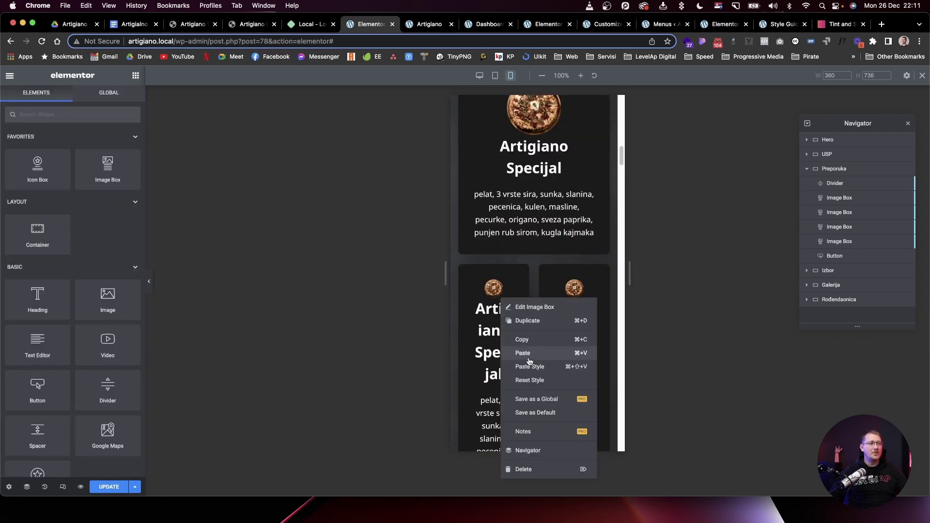
left_click(527, 364)
key("ctrl+z")
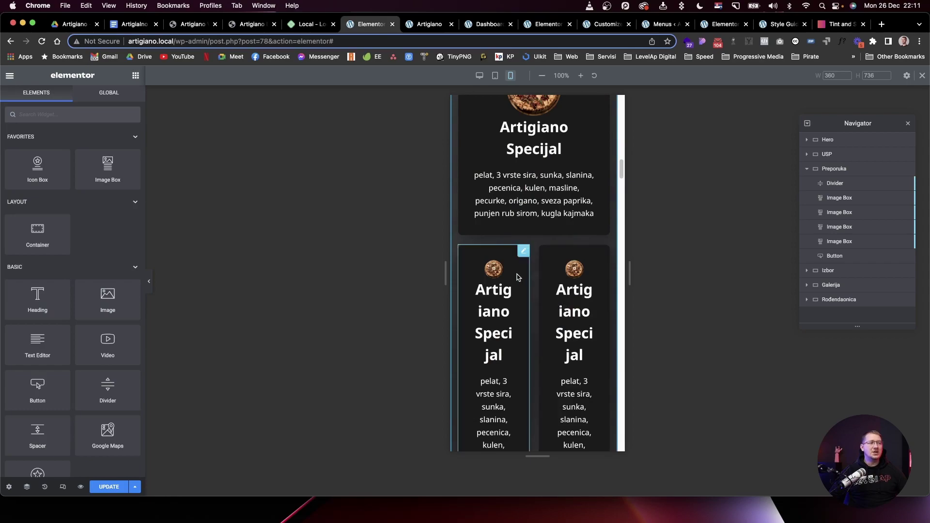
Step: Paste the copied image box style onto the remaining two narrow image boxes in Preporuka
left_click(524, 252)
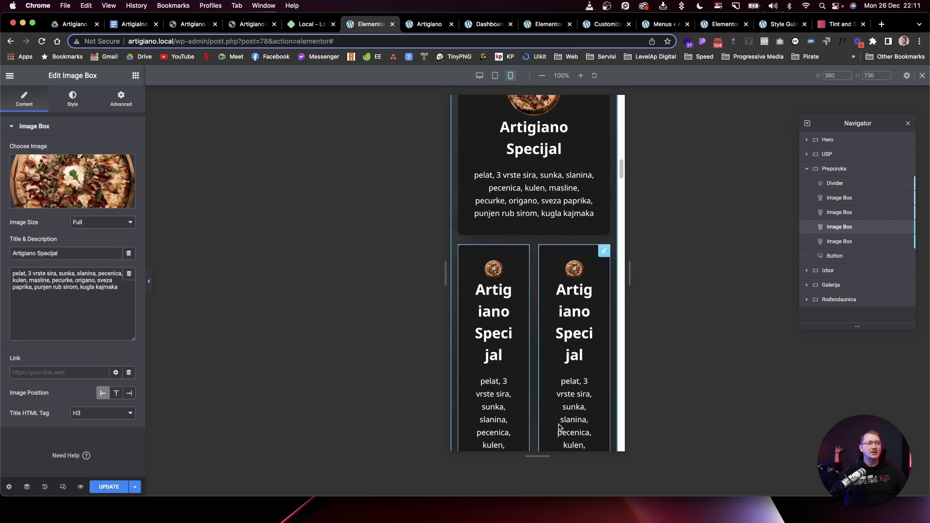
right_click(608, 257)
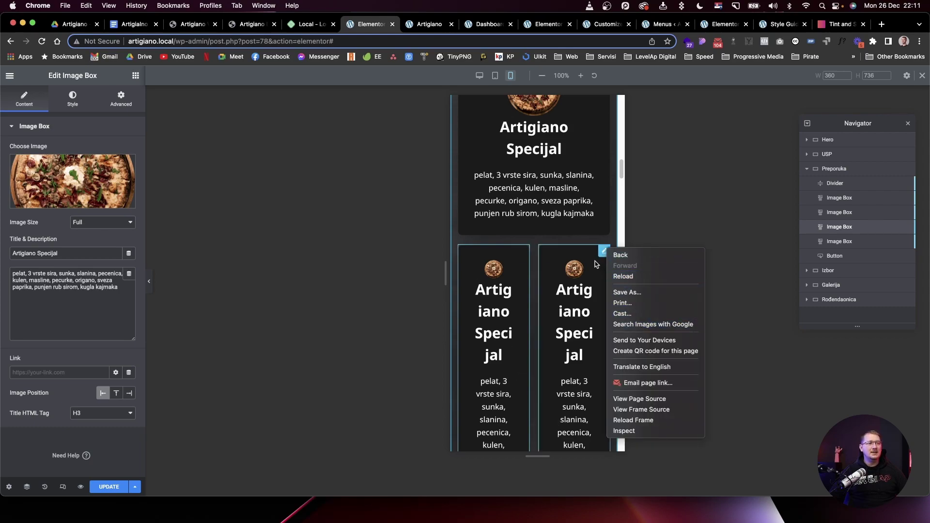
left_click(606, 254)
right_click(605, 253)
left_click(604, 252)
right_click(604, 251)
left_click(547, 257)
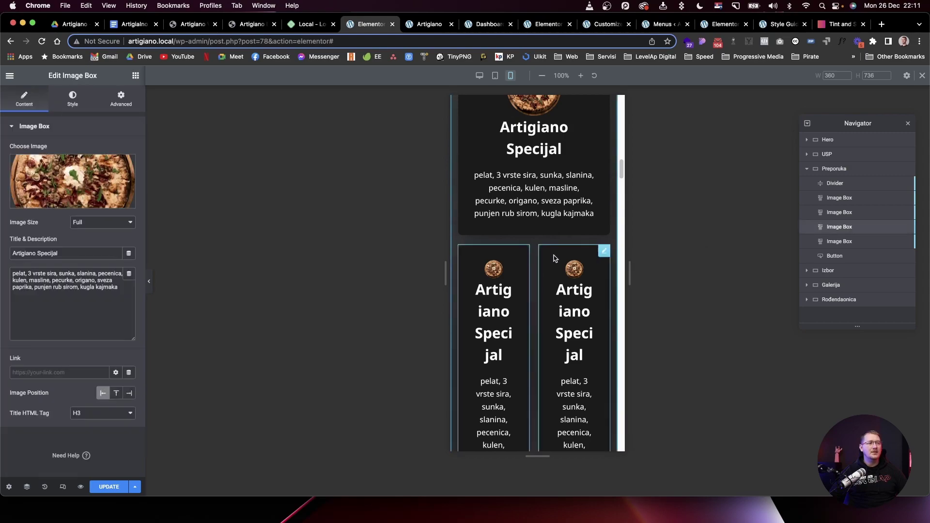
right_click(606, 253)
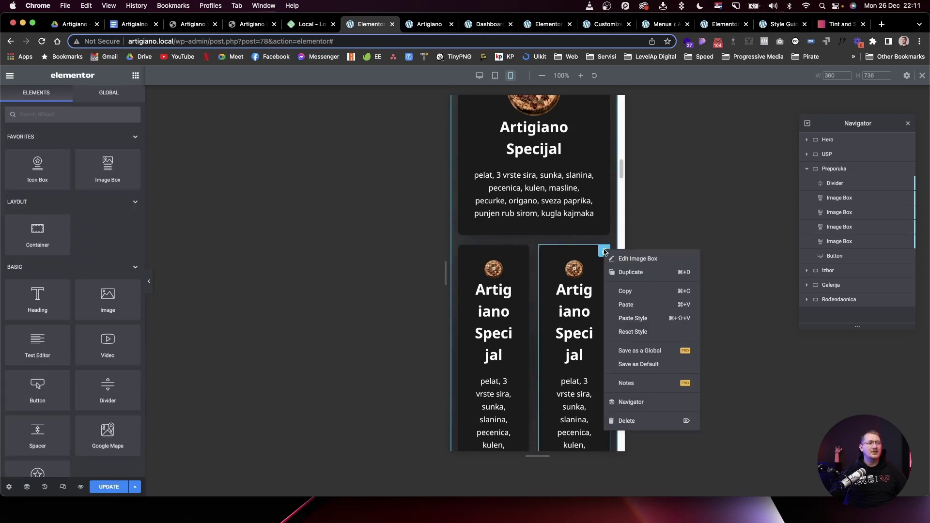
left_click(625, 319)
Step: Check the stacked Preporuka image boxes and the button below them in the mobile preview, and save the page
scroll(564, 292, "down", 5)
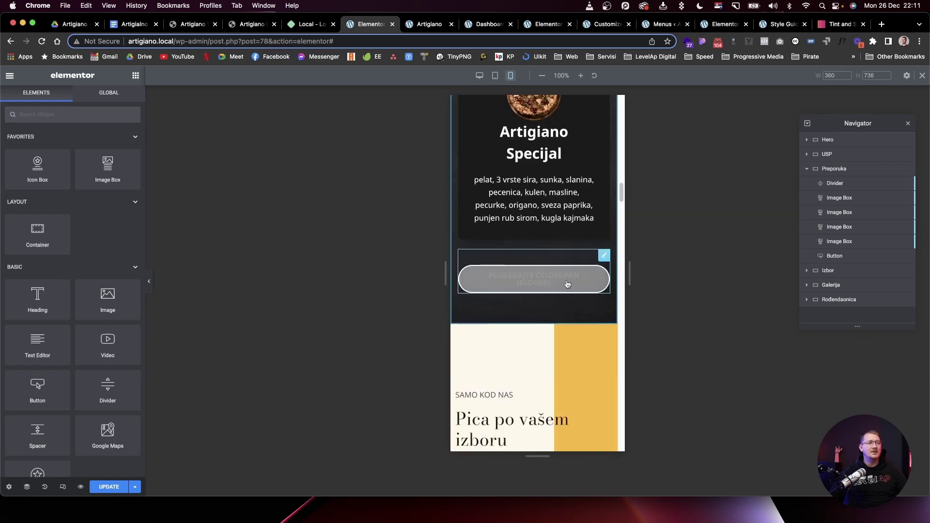
scroll(567, 272, "up", 3)
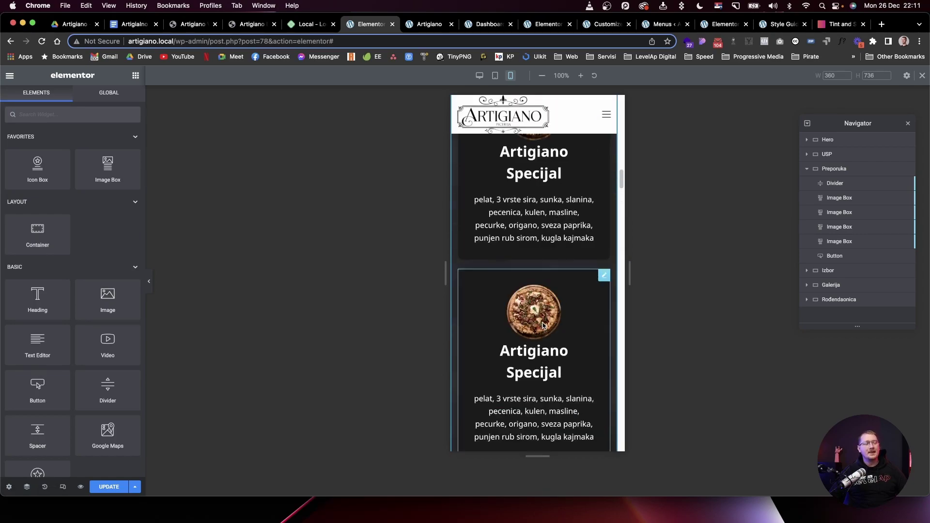
scroll(544, 324, "down", 2)
scroll(576, 331, "down", 4)
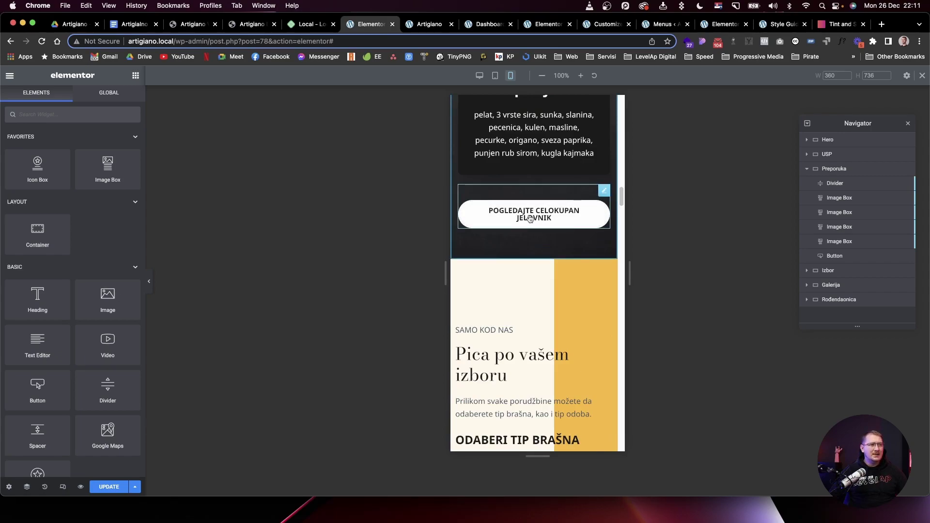
left_click(108, 487)
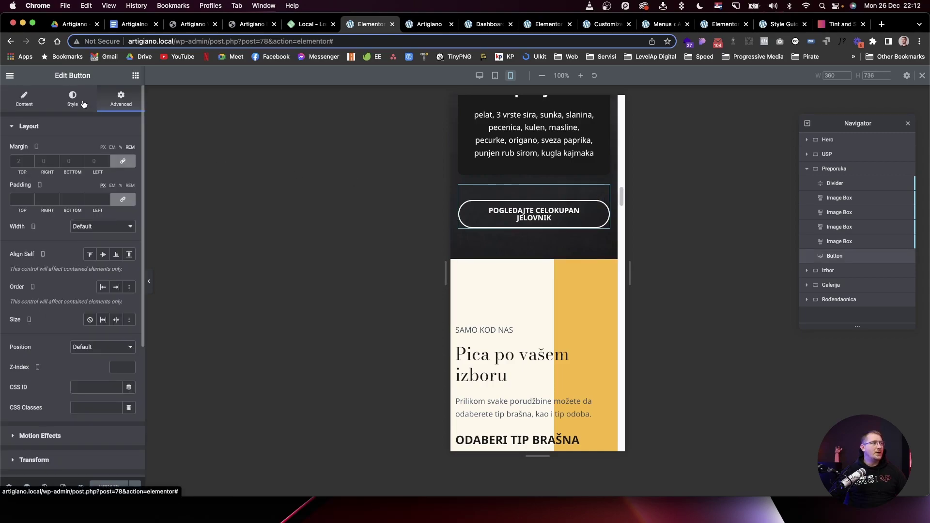
Step: Assign a global font to the Pogledajte celokupan jelovnik button's typography and save the page
left_click(83, 106)
left_click(115, 151)
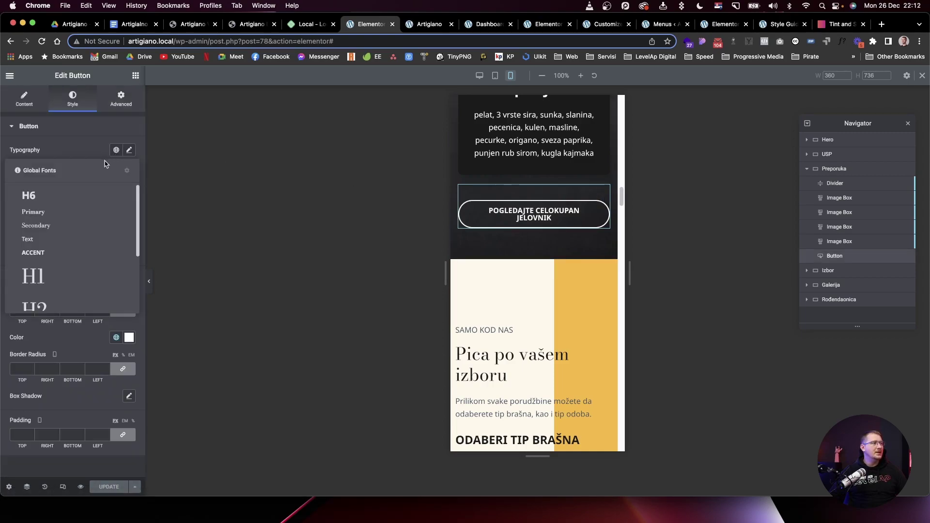
scroll(54, 238, "down", 1)
left_click(66, 241)
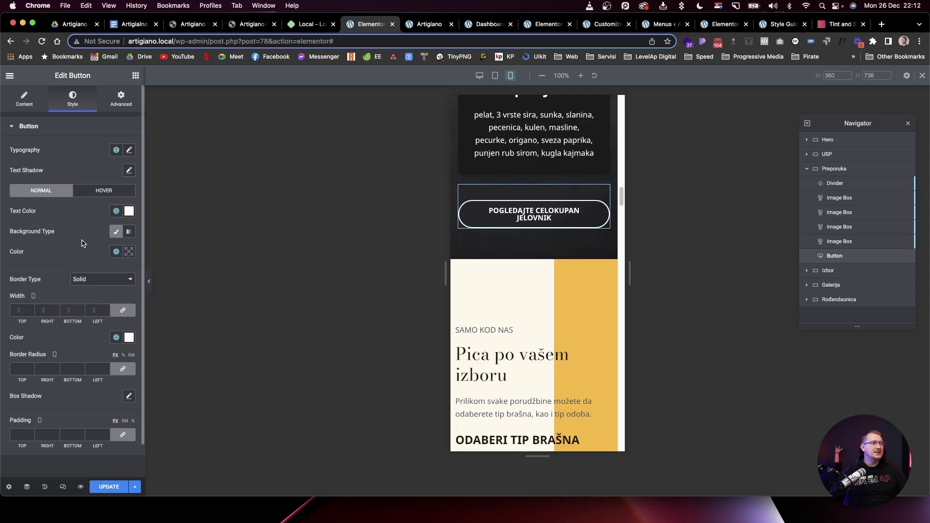
left_click(95, 487)
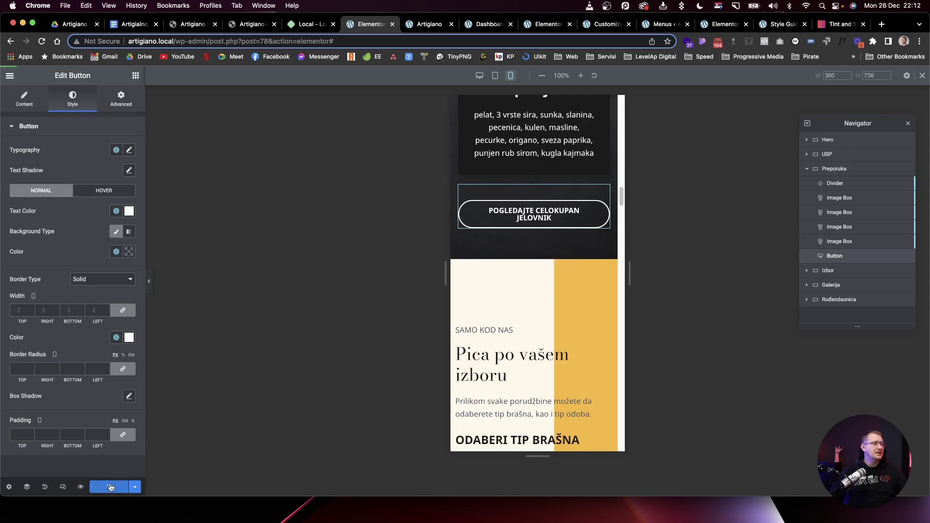
Step: Set the Accent global font's line height to 1.2 em in the site settings, update, and check the Pogledajte celokupan jelovnik button
left_click(10, 75)
left_click(57, 120)
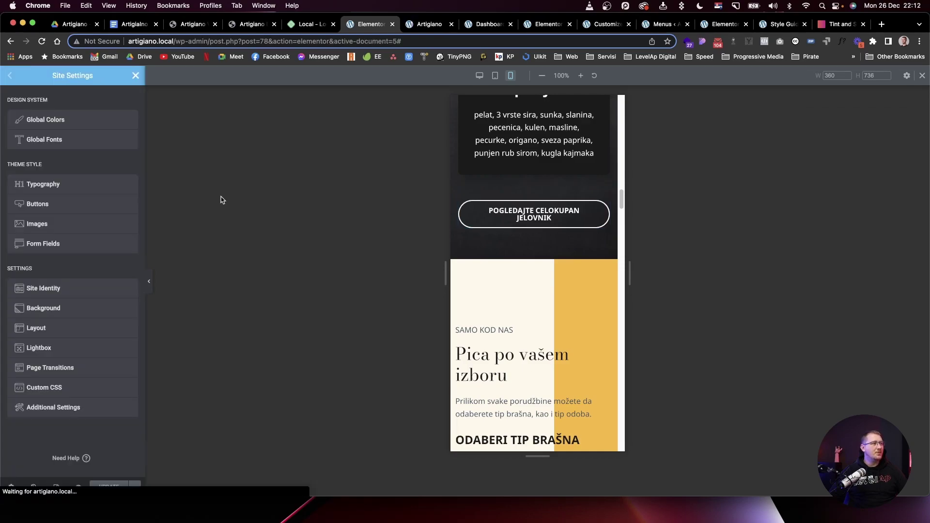
left_click(80, 144)
left_click(13, 200)
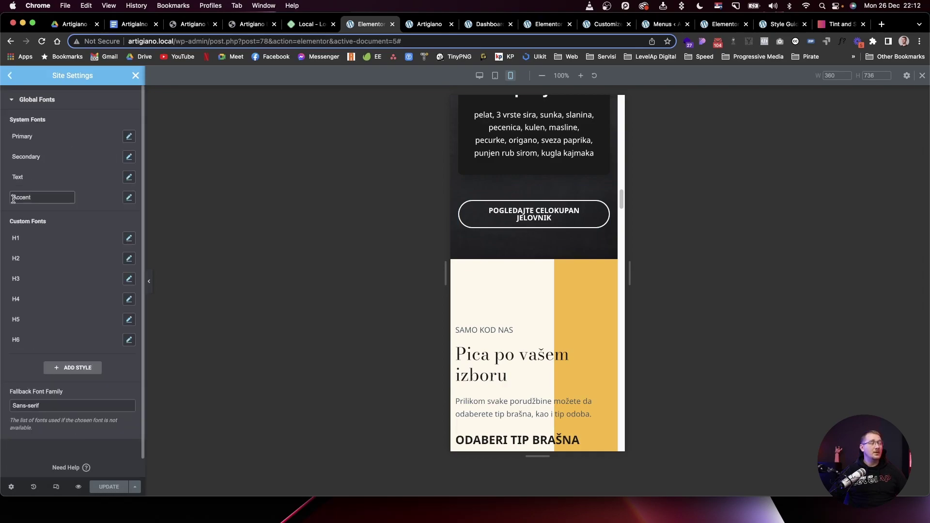
left_click(139, 201)
scroll(140, 200, "down", 1)
left_click(129, 178)
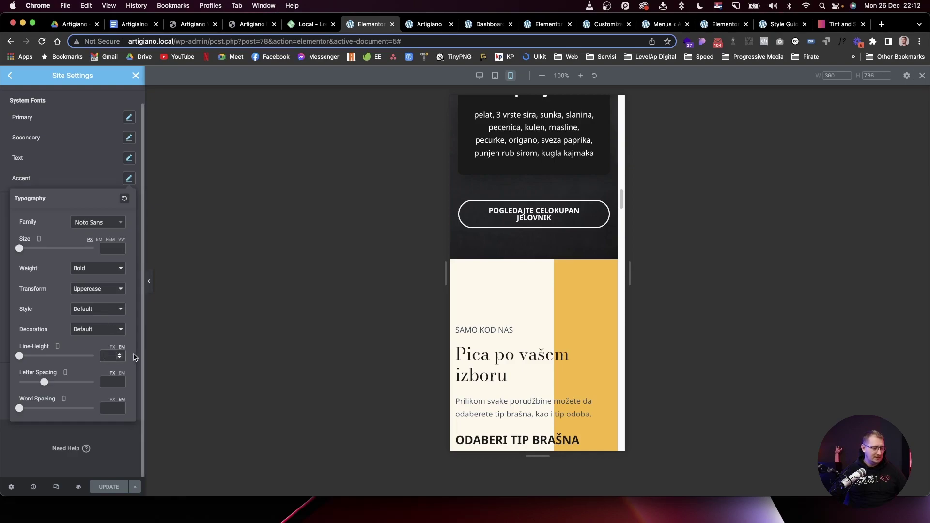
type("1,3")
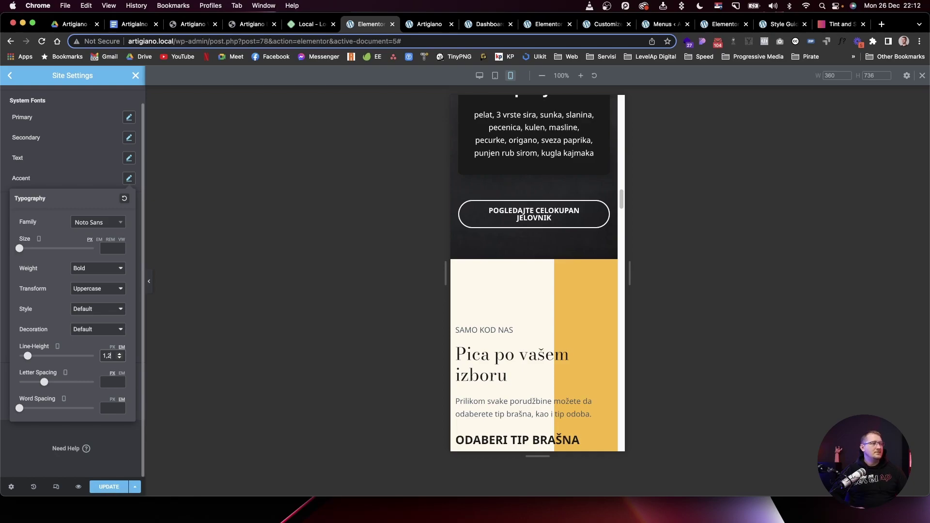
left_click(109, 486)
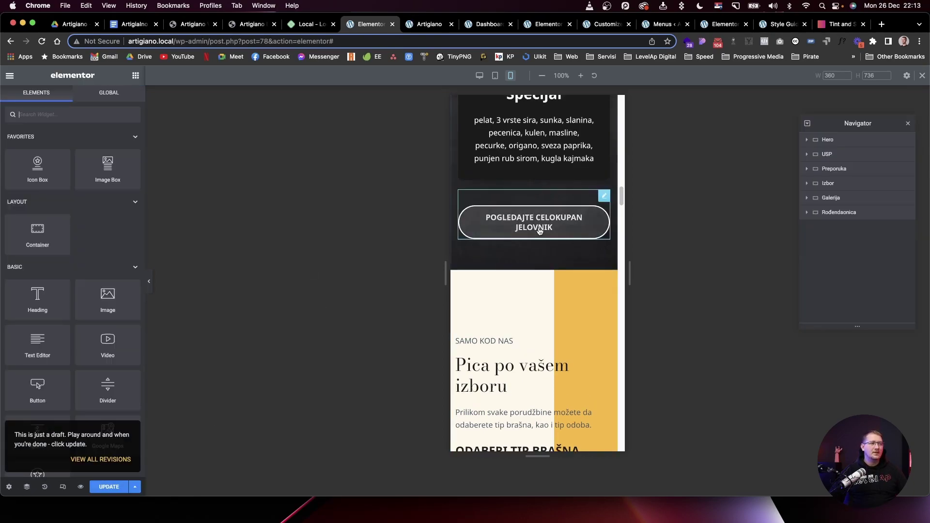
scroll(572, 365, "up", 2)
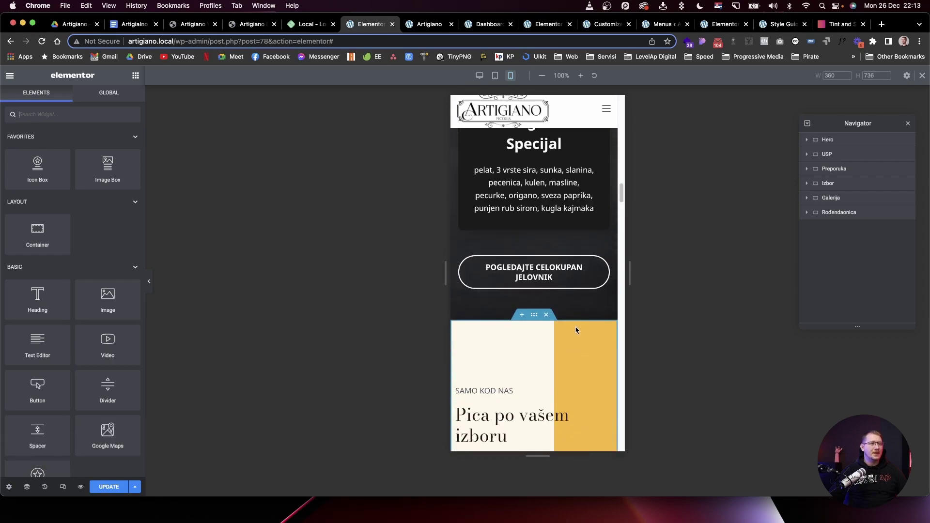
Step: Unlink the Izbor container's mobile padding and set it to 4 rem top and bottom and 1 rem on each side
scroll(582, 335, "down", 5)
scroll(588, 334, "up", 3)
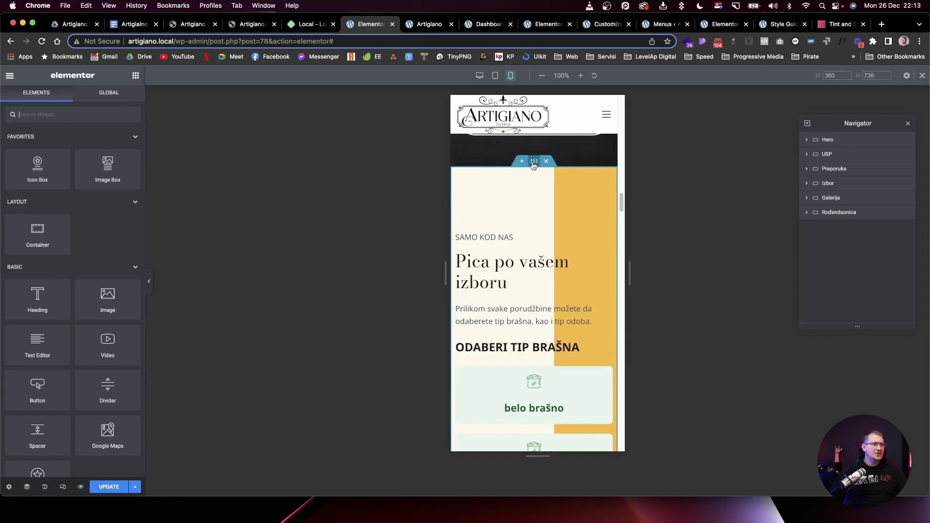
left_click(534, 163)
left_click(121, 100)
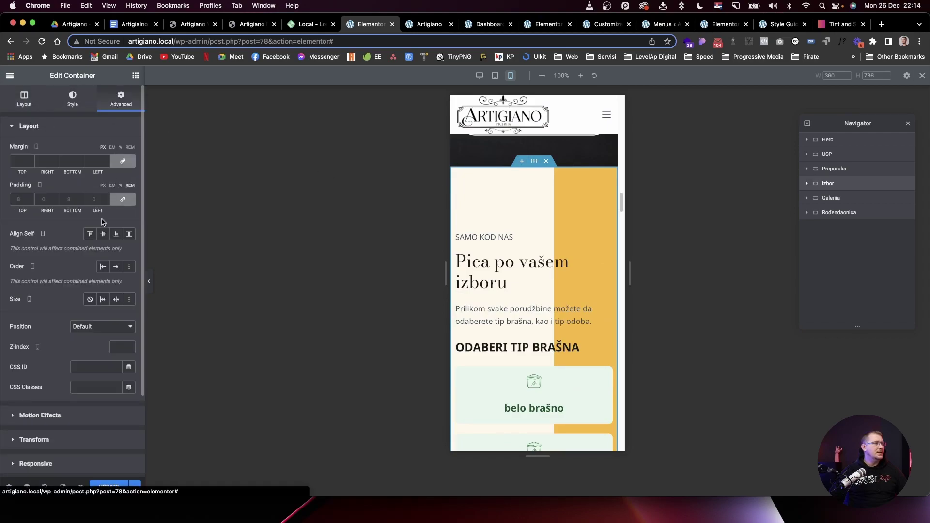
left_click(121, 199)
left_click(130, 186)
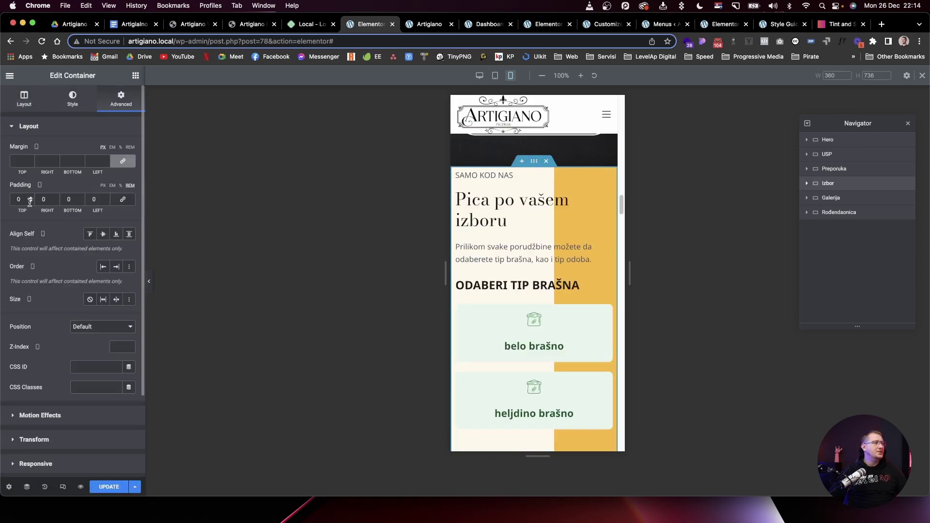
type("4")
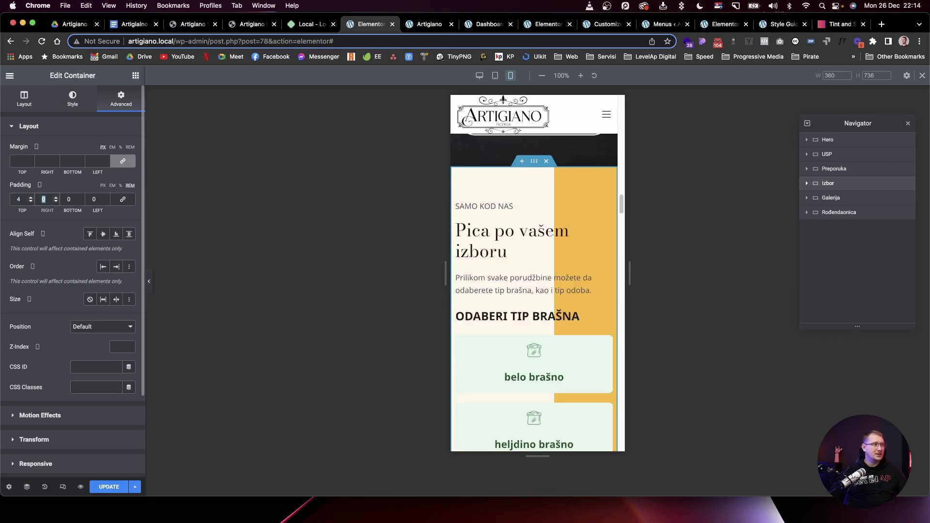
key("shift+Tab")
type("1")
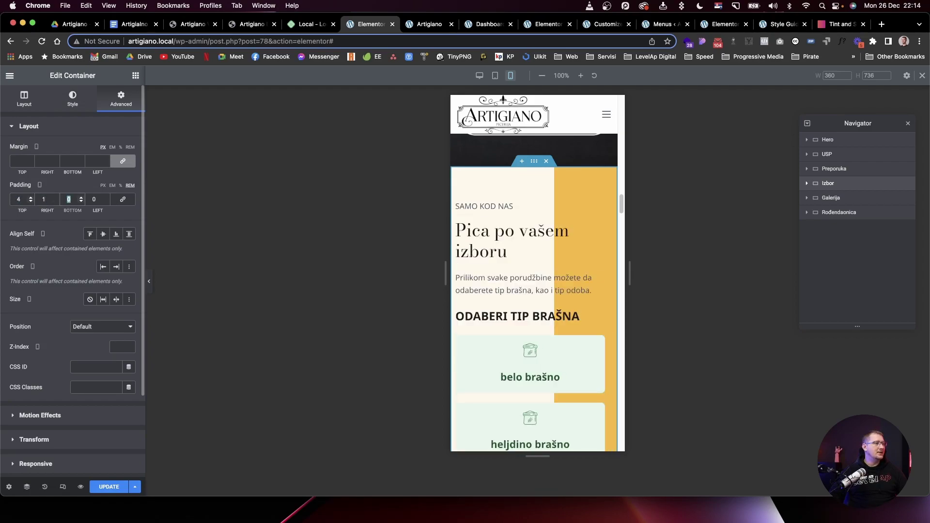
type("4")
key("Tab")
type("1")
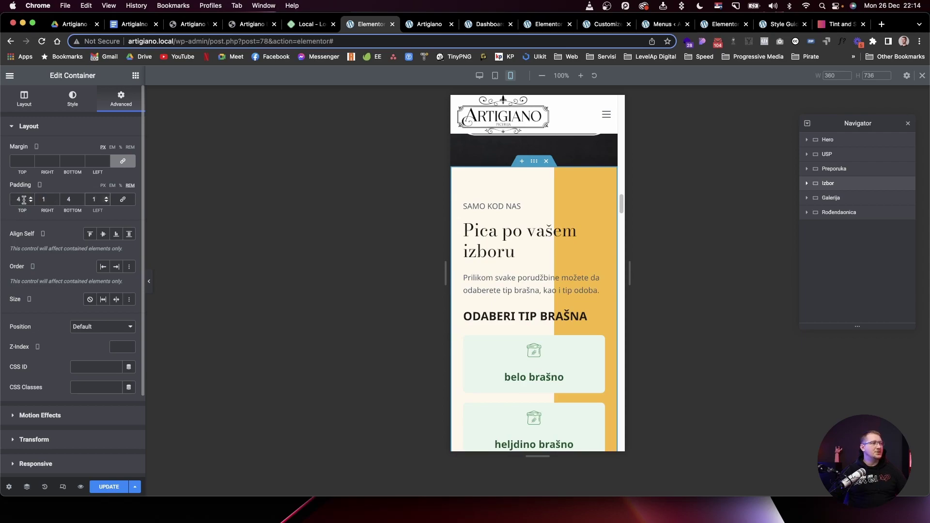
Step: Examine the Izbor section's mobile layout and its gradient background settings
scroll(591, 252, "down", 8)
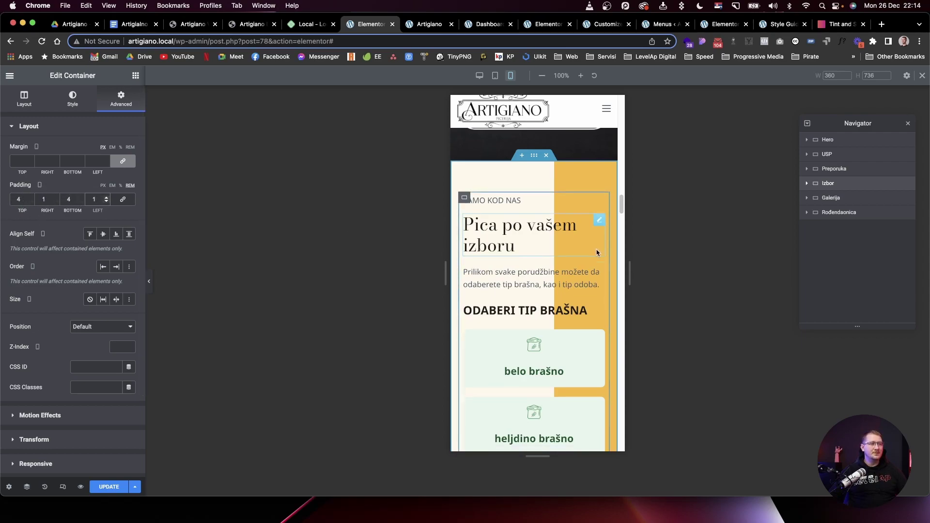
scroll(557, 237, "up", 10)
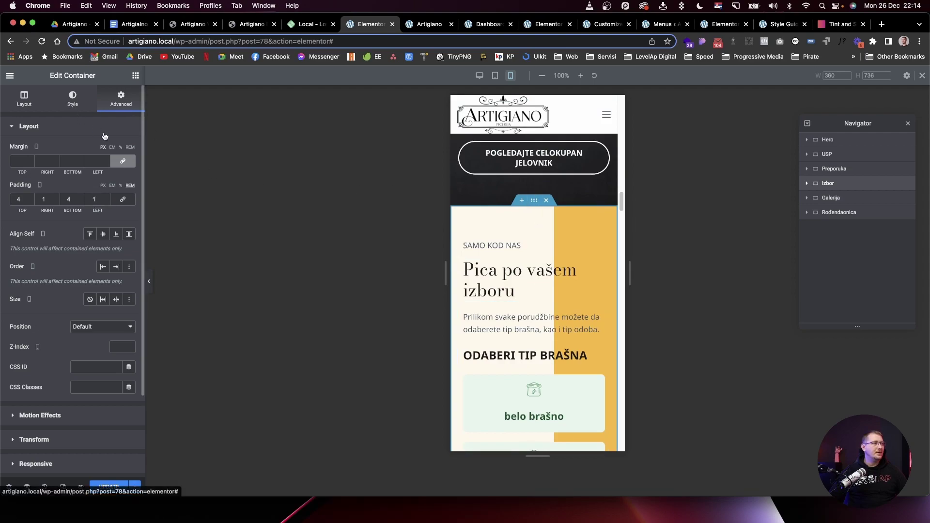
left_click(72, 100)
scroll(513, 300, "down", 11)
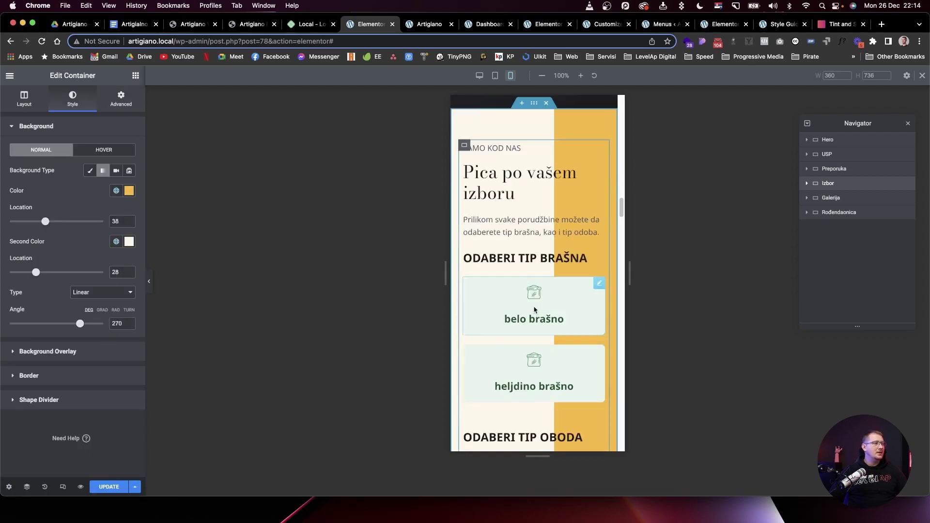
scroll(514, 291, "down", 8)
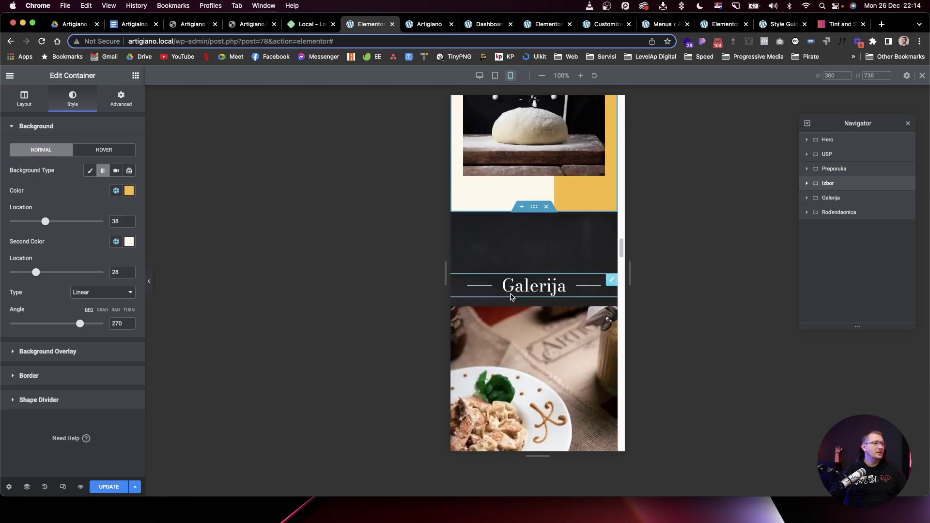
scroll(531, 264, "up", 4)
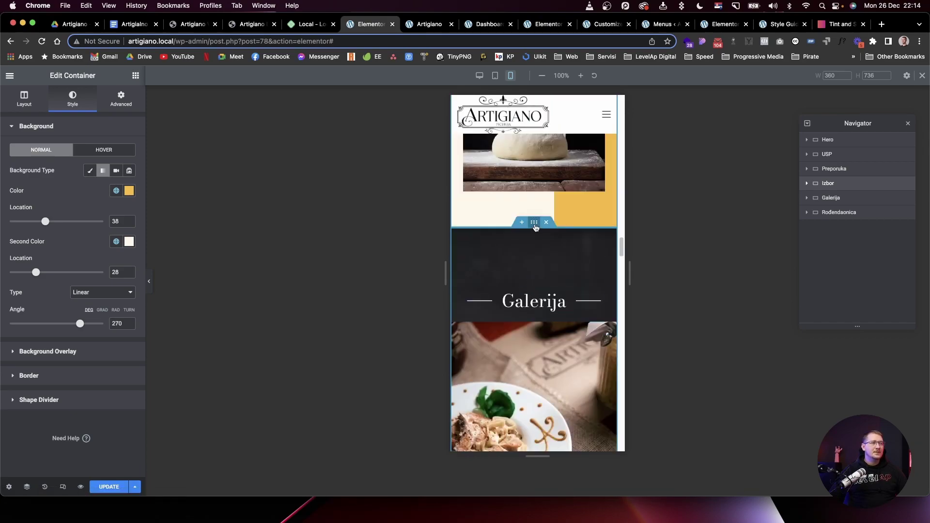
Step: Unlink the Galerija container's mobile padding and set it to 4 rem top and bottom and 1 rem on each side
left_click(530, 264)
left_click(118, 101)
left_click(121, 186)
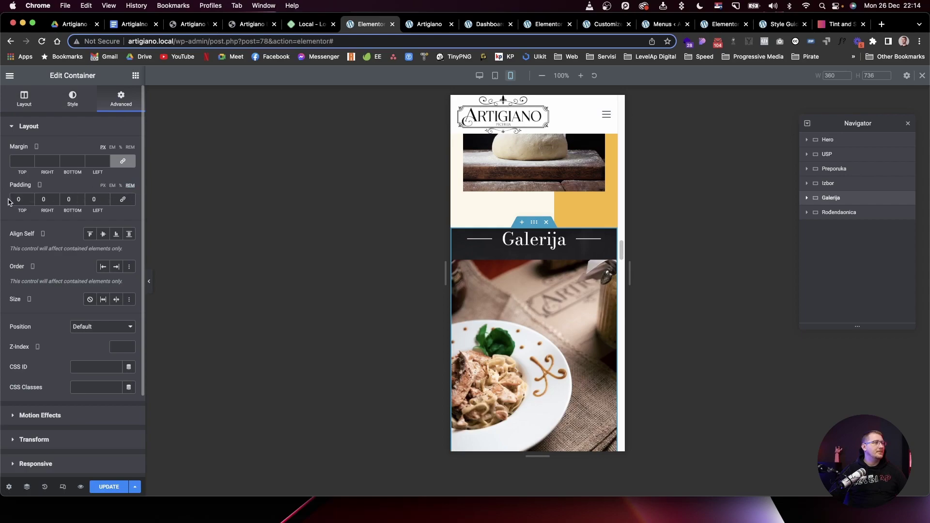
type("4")
key("Tab")
type("1")
key("Tab")
type("4")
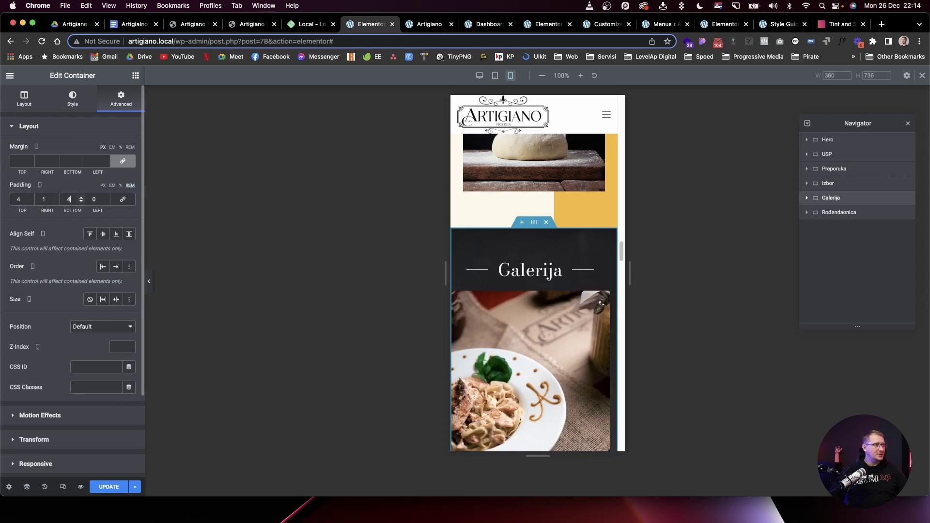
key("Tab")
type("1")
scroll(518, 269, "down", 3)
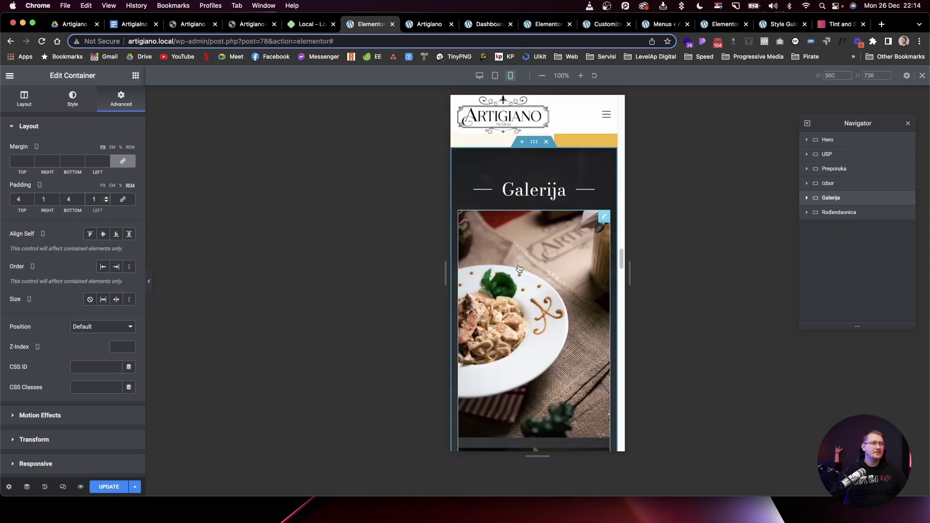
Step: Try a 2-column layout for the Galerija section's image gallery, and restore it to 4 columns
left_click(605, 218)
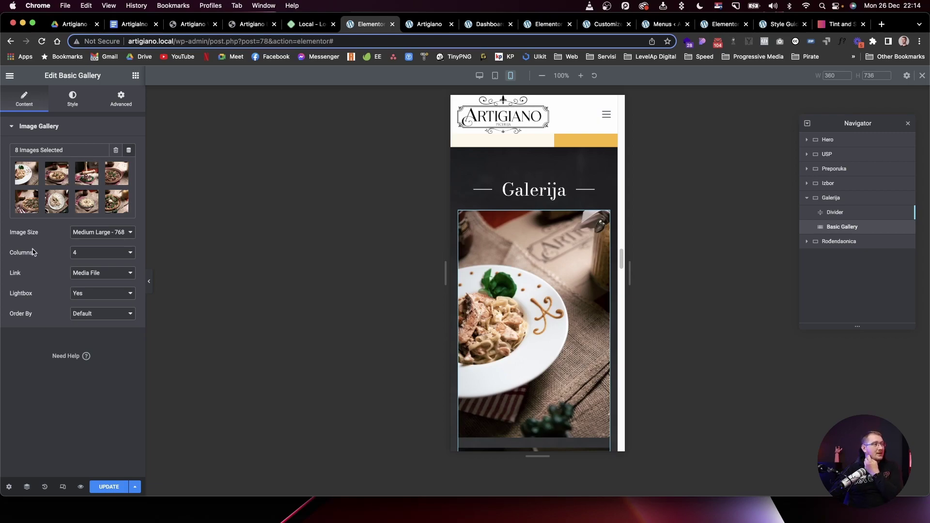
left_click(87, 255)
key("Return")
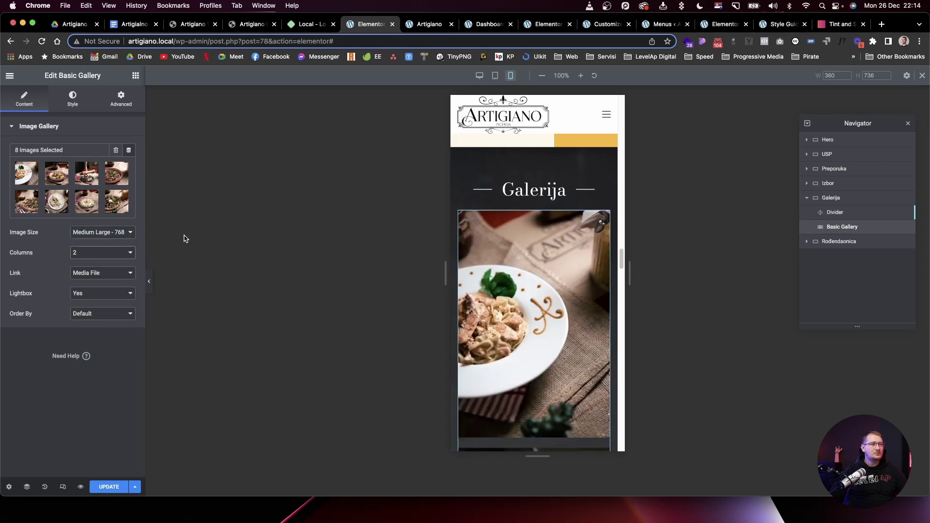
left_click(99, 252)
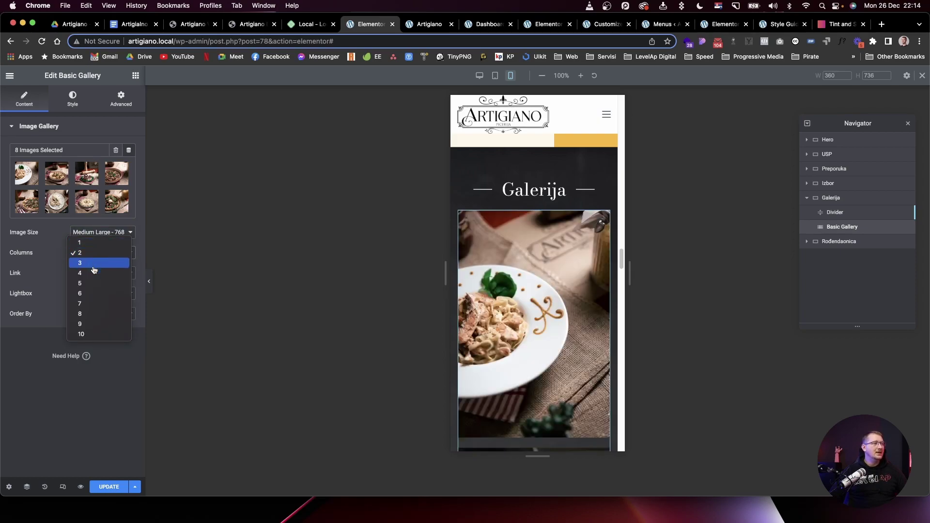
left_click(120, 274)
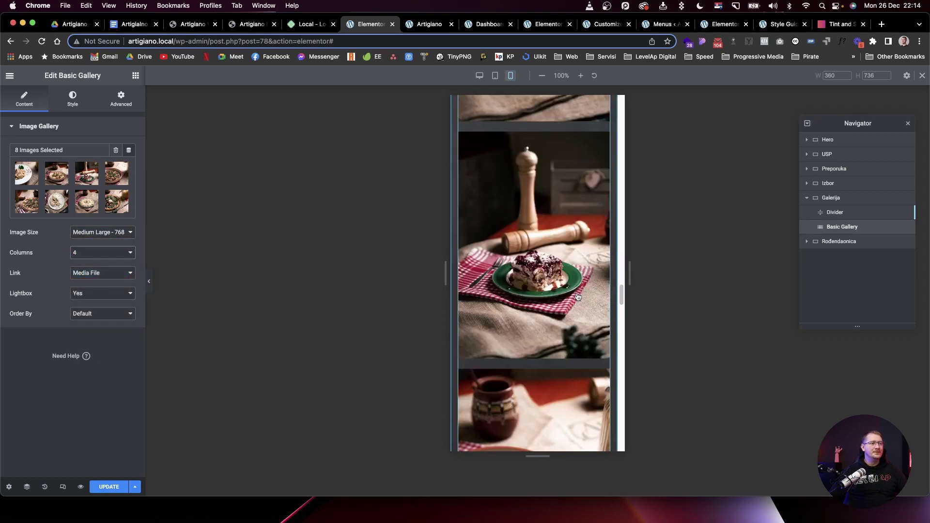
Step: Examine the stacked Galerija photos and the Rođendaonica section's images and text in the mobile preview
scroll(578, 297, "down", 20)
scroll(572, 294, "down", 3)
scroll(574, 294, "up", 5)
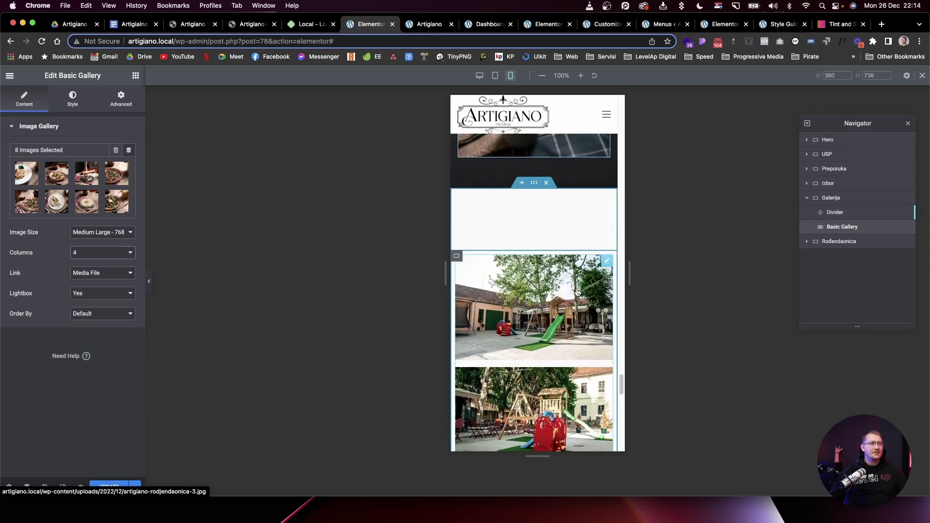
scroll(576, 294, "down", 4)
scroll(596, 204, "down", 4)
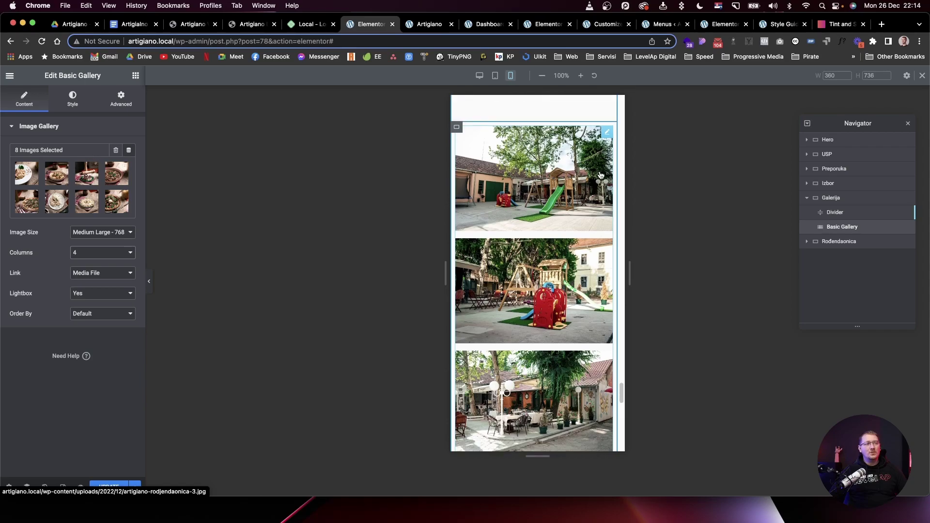
scroll(592, 227, "up", 8)
scroll(525, 335, "down", 10)
scroll(530, 301, "up", 4)
scroll(533, 271, "down", 4)
scroll(533, 268, "down", 3)
scroll(555, 313, "up", 10)
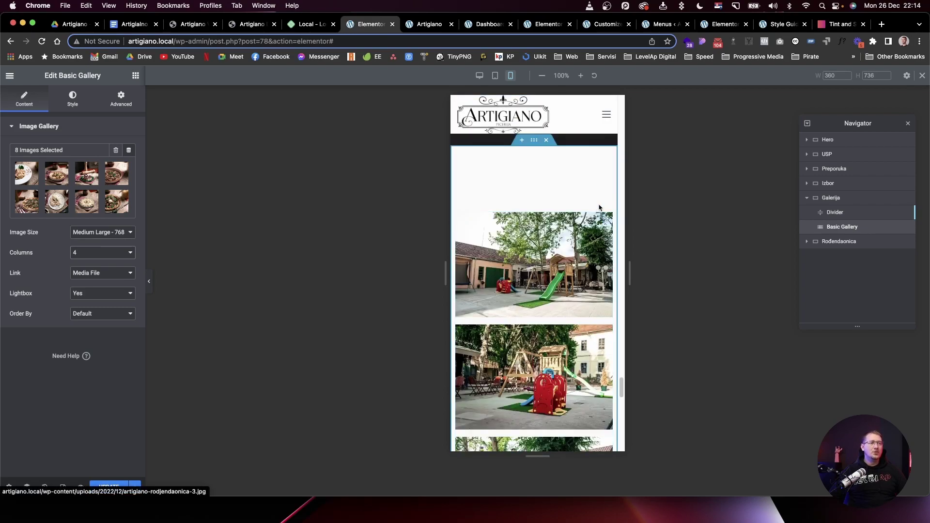
Step: Try hiding the Rođendaonica section's image gallery on mobile, and turn the hiding off again
left_click(599, 207)
left_click(122, 99)
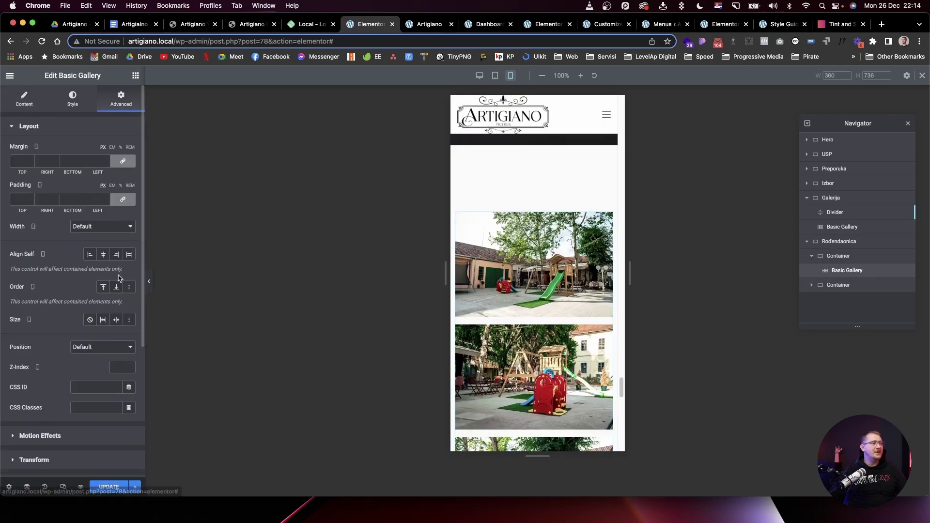
scroll(97, 353, "down", 5)
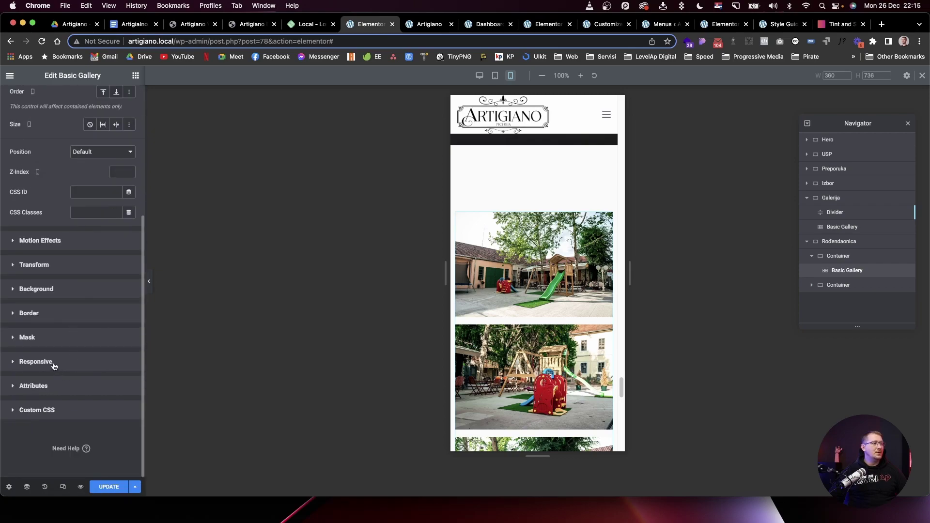
left_click(55, 363)
left_click(129, 351)
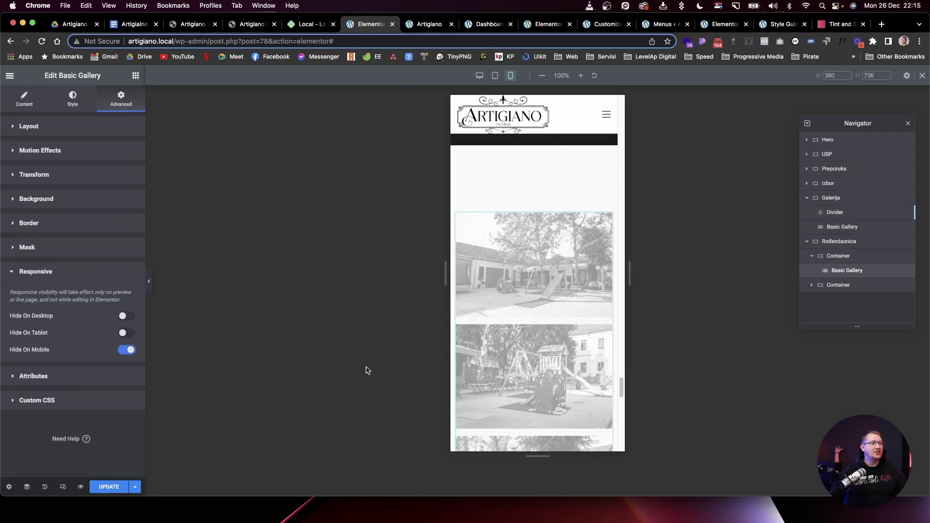
left_click(128, 351)
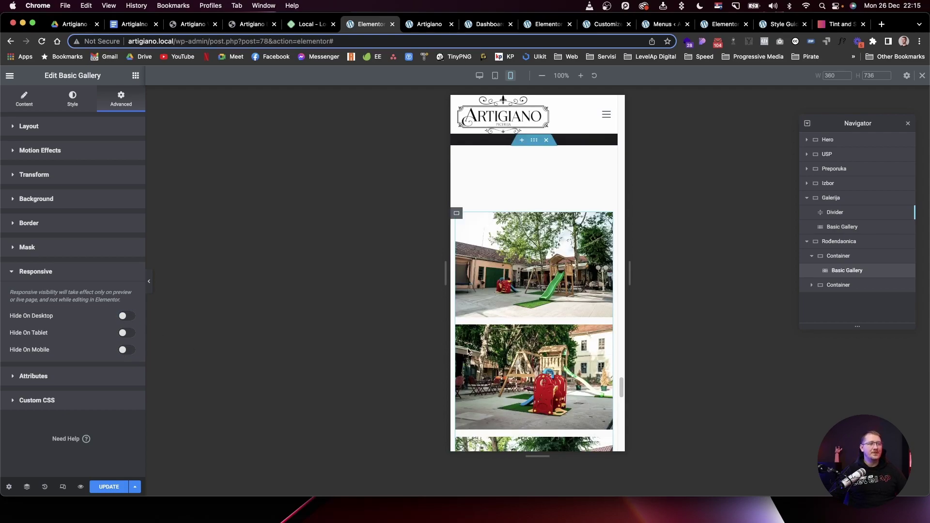
Step: Unlink the Rođendaonica container's mobile padding and set it to 4 rem top and bottom and 1 rem on each side
scroll(450, 353, "down", 10)
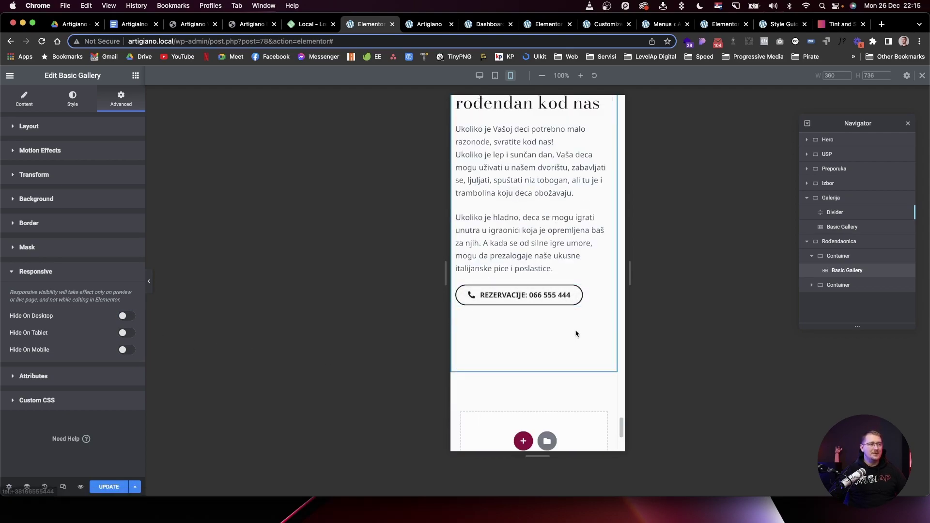
scroll(575, 320, "up", 4)
scroll(574, 305, "down", 8)
scroll(573, 291, "up", 12)
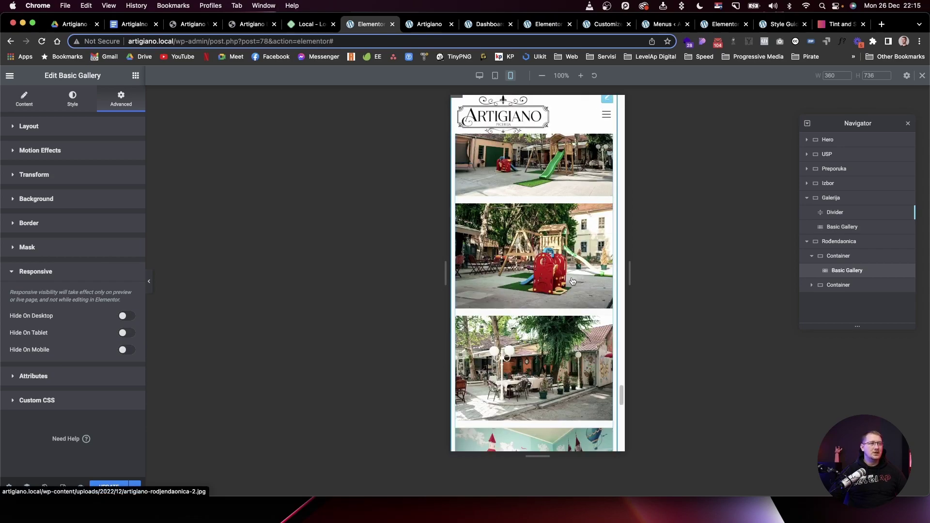
scroll(572, 282, "up", 3)
left_click(536, 232)
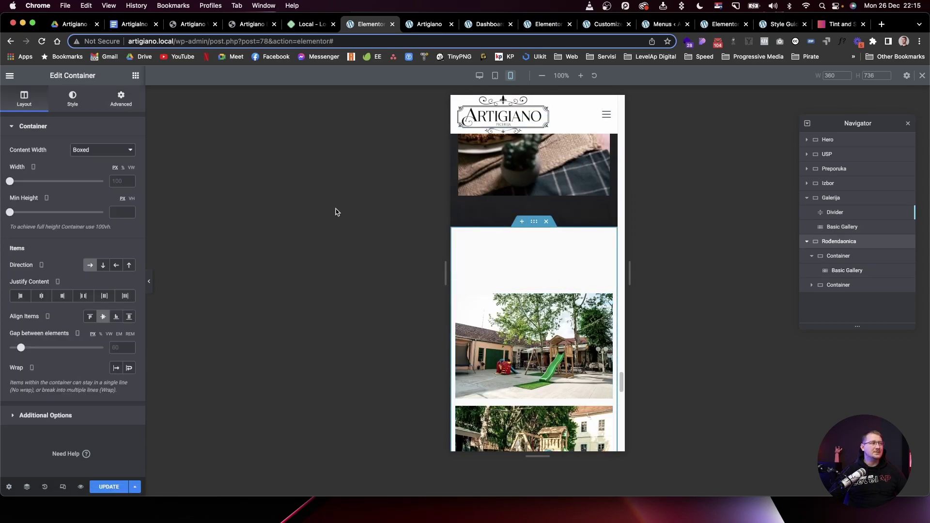
left_click(122, 99)
left_click(123, 199)
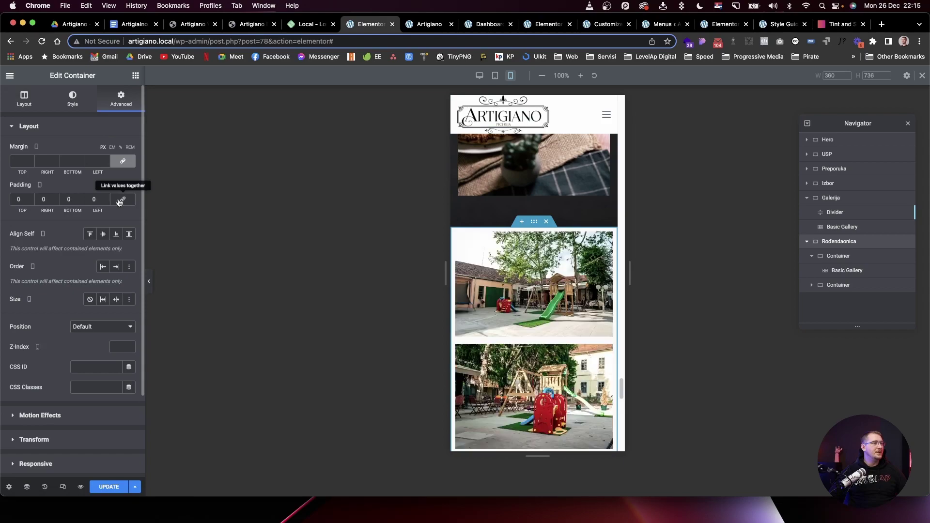
left_click(19, 199)
type("4")
key("Tab")
type("1")
key("Tab")
type("4")
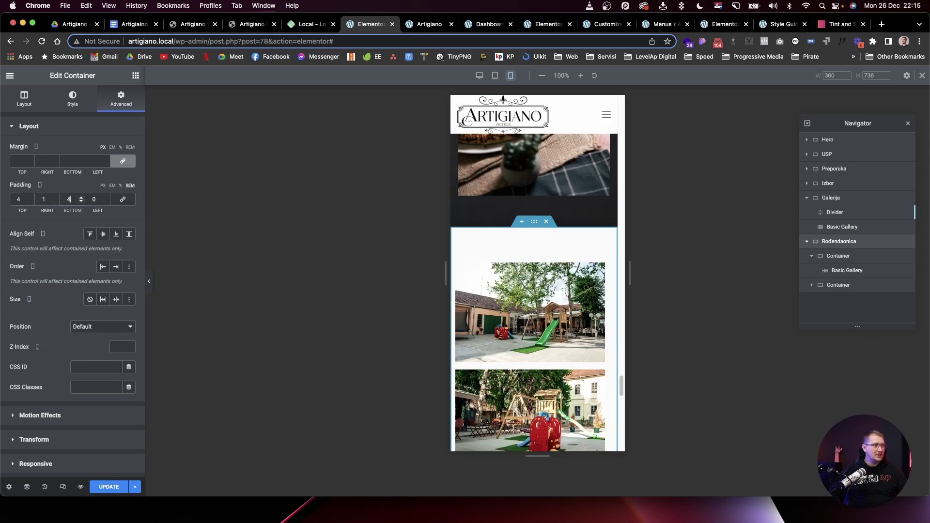
key("Tab")
type("1")
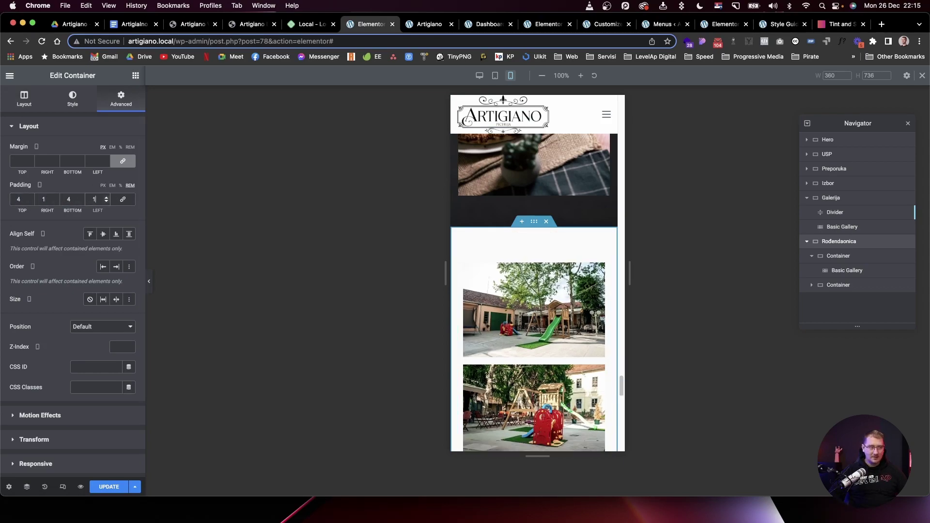
Step: Check the Rođendaonica section's mobile spacing down to the footer and save the page update
scroll(478, 299, "down", 5)
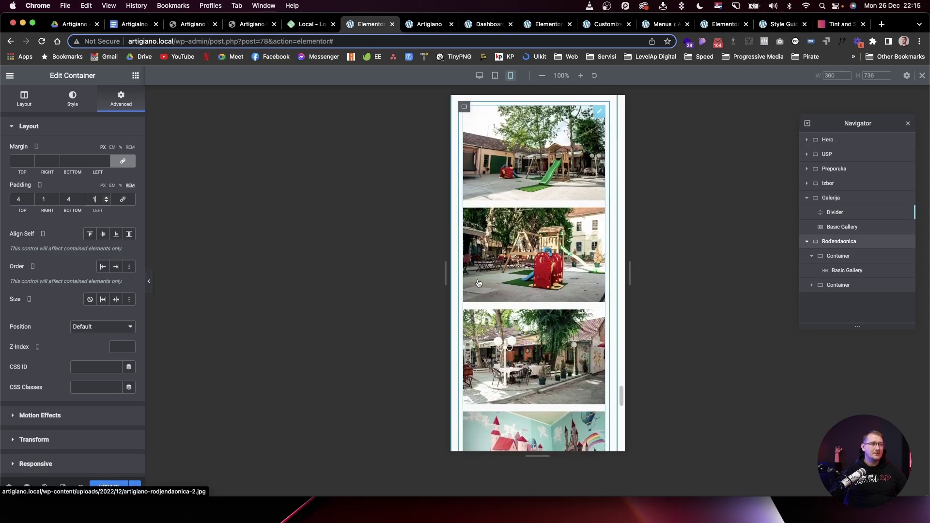
scroll(478, 299, "down", 2)
scroll(479, 300, "up", 5)
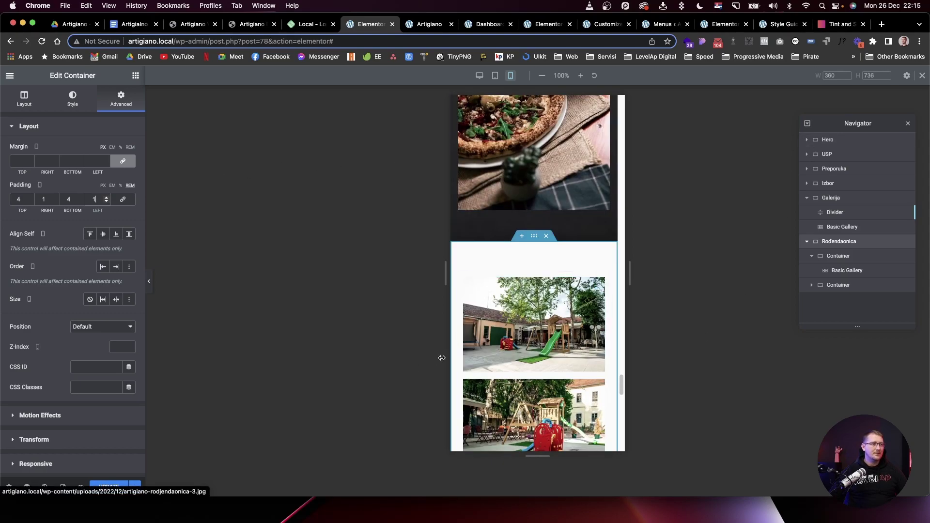
scroll(522, 313, "down", 10)
scroll(521, 313, "down", 2)
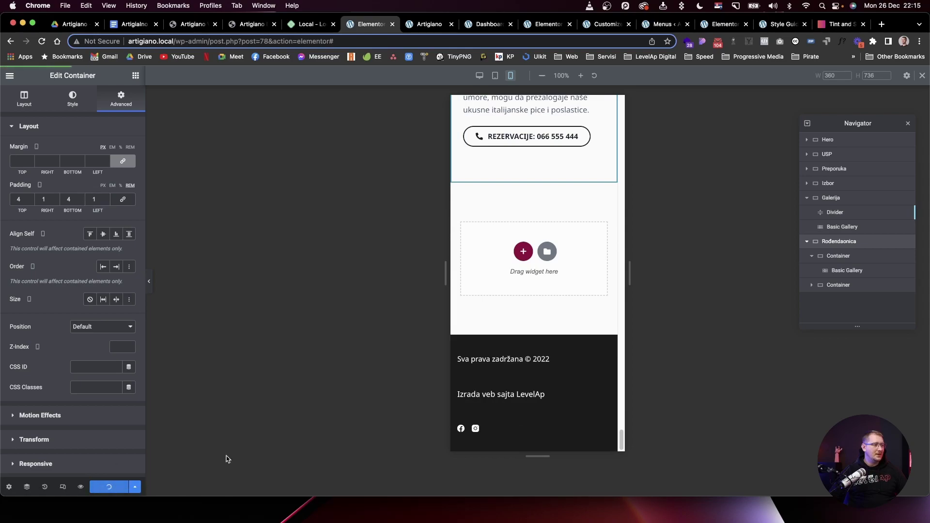
Step: Collapse the editing panel and preview the homepage's mobile navigation, opening and closing its off-canvas menu
scroll(539, 250, "up", 20)
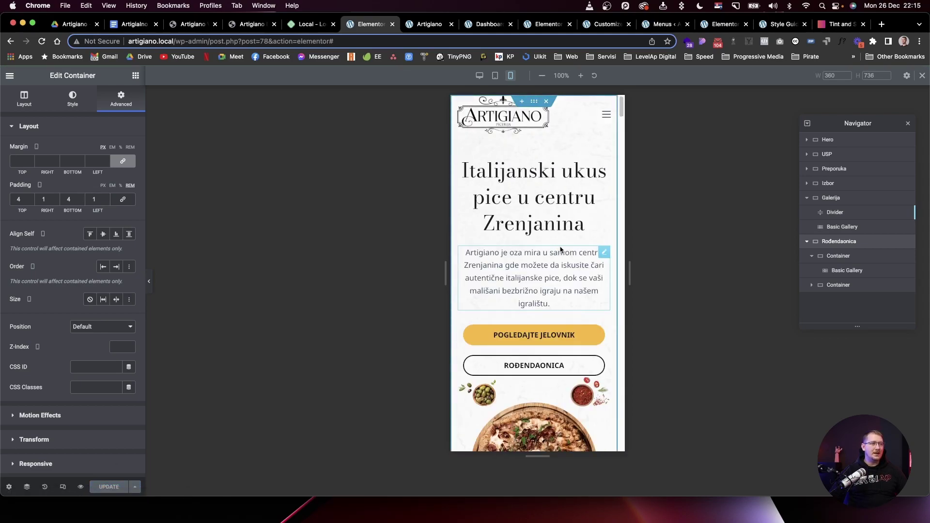
scroll(562, 239, "down", 5)
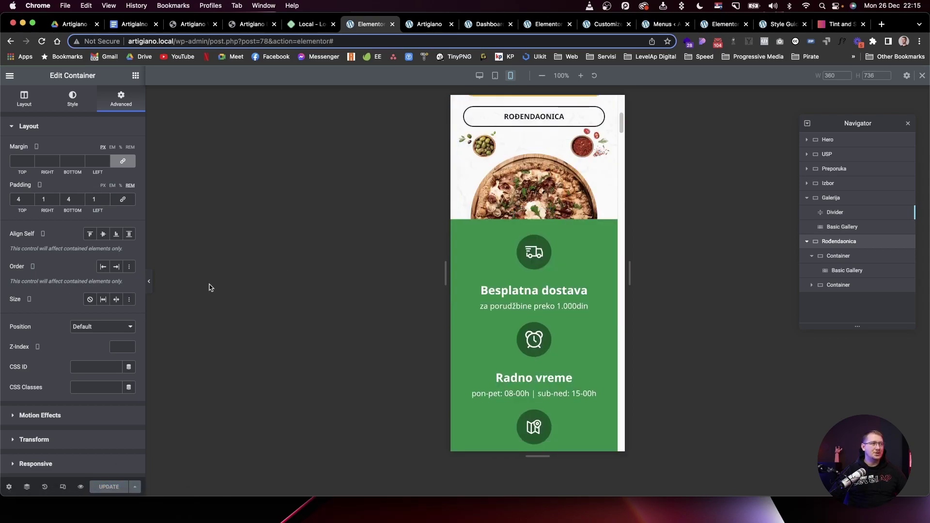
left_click(150, 282)
scroll(535, 298, "up", 5)
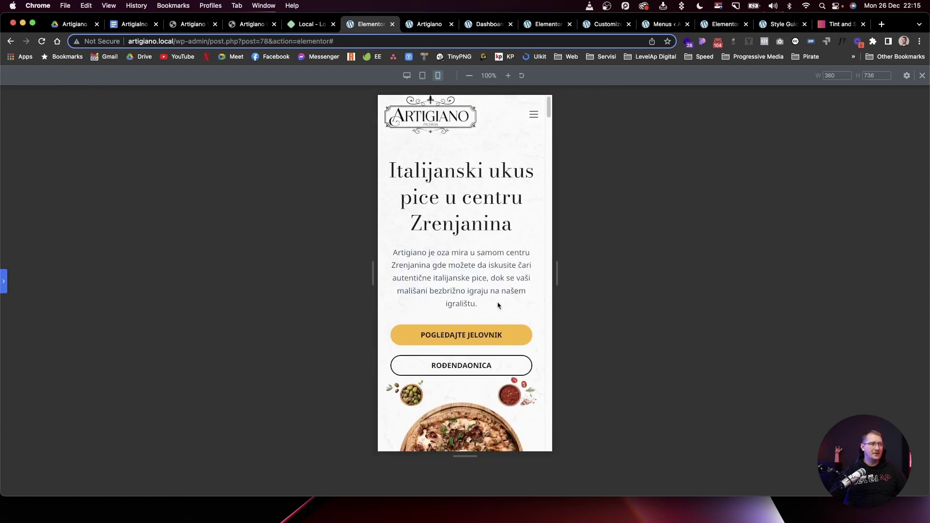
left_click(534, 114)
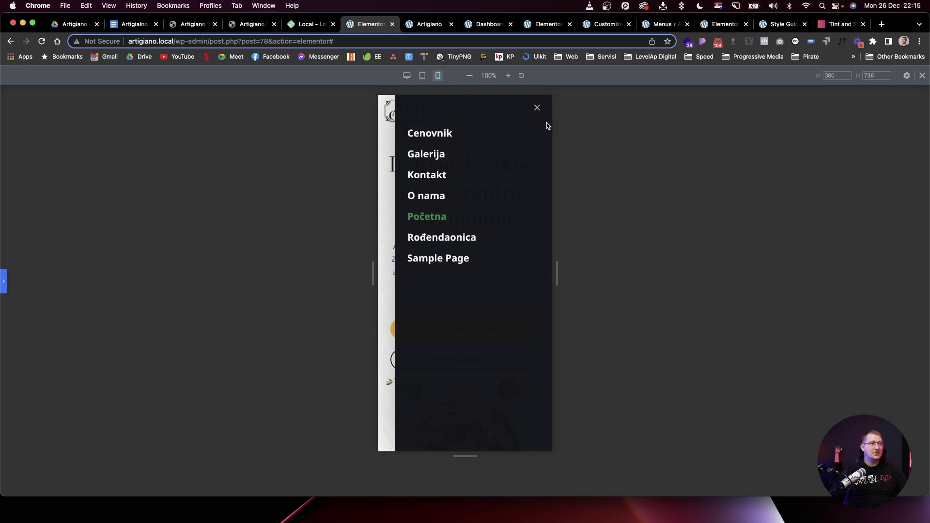
left_click(538, 109)
scroll(521, 271, "down", 2)
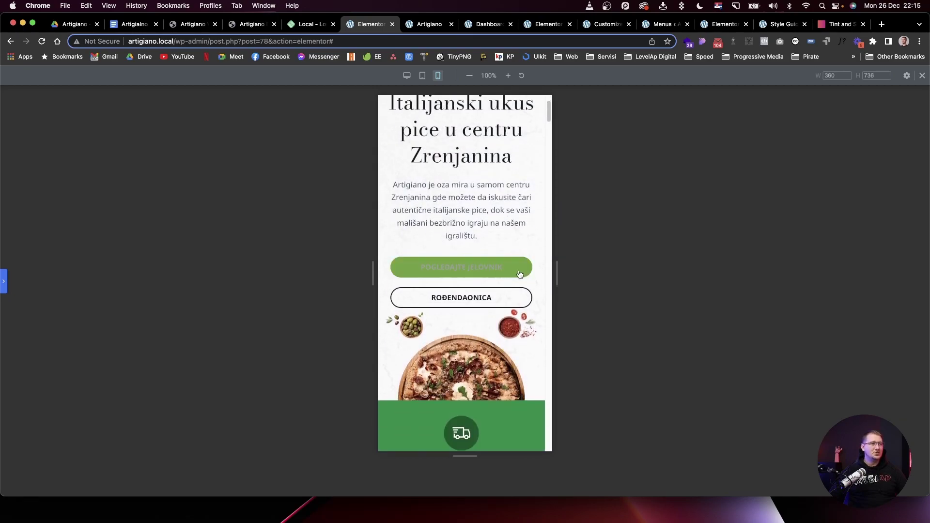
Step: Examine the homepage's mobile layout from the hero section down through the Rođendaonica text and reservation button
scroll(520, 271, "down", 9)
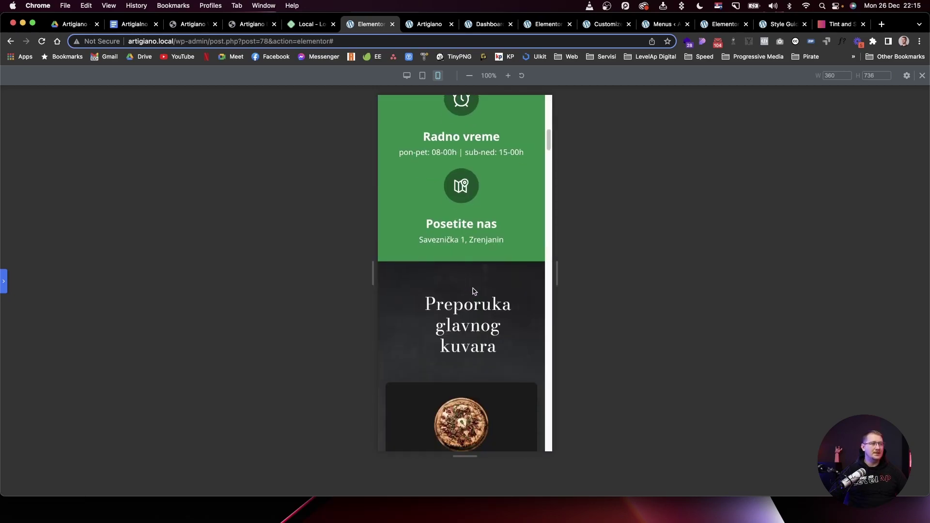
scroll(485, 290, "down", 3)
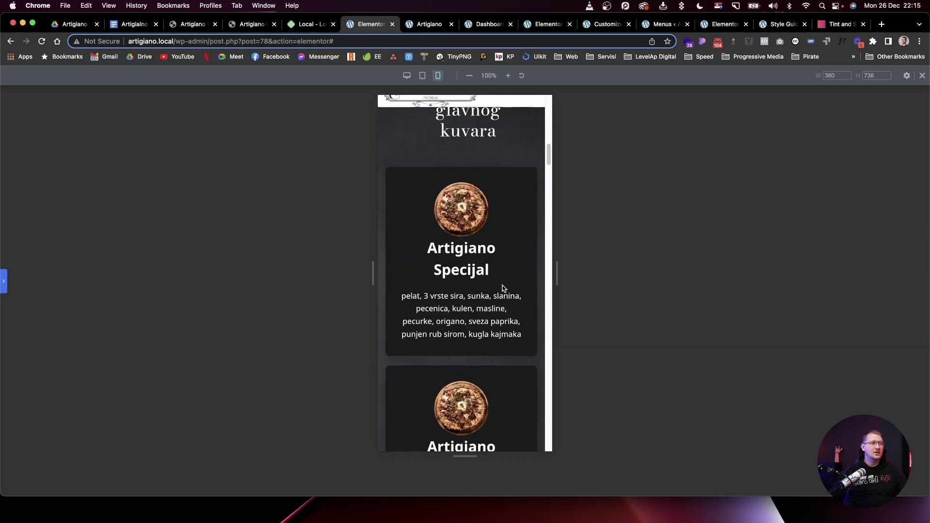
scroll(503, 288, "down", 6)
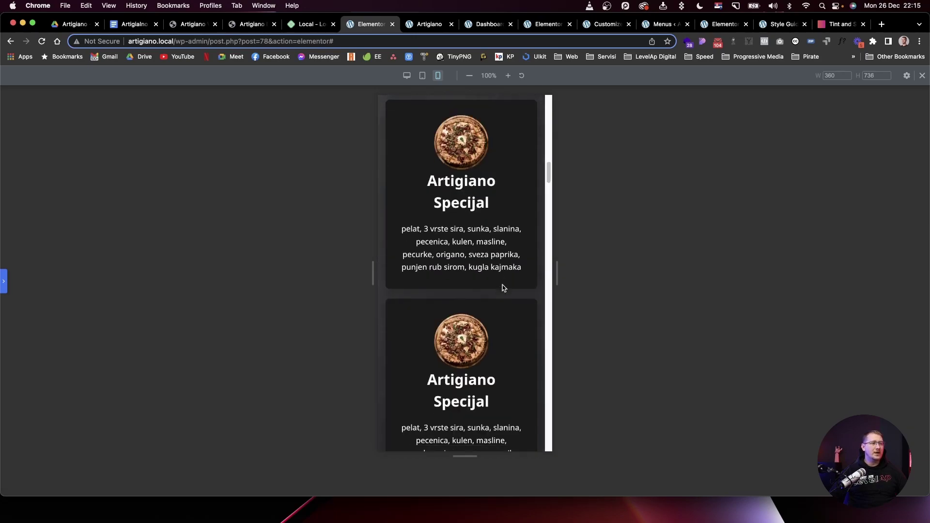
scroll(503, 288, "down", 2)
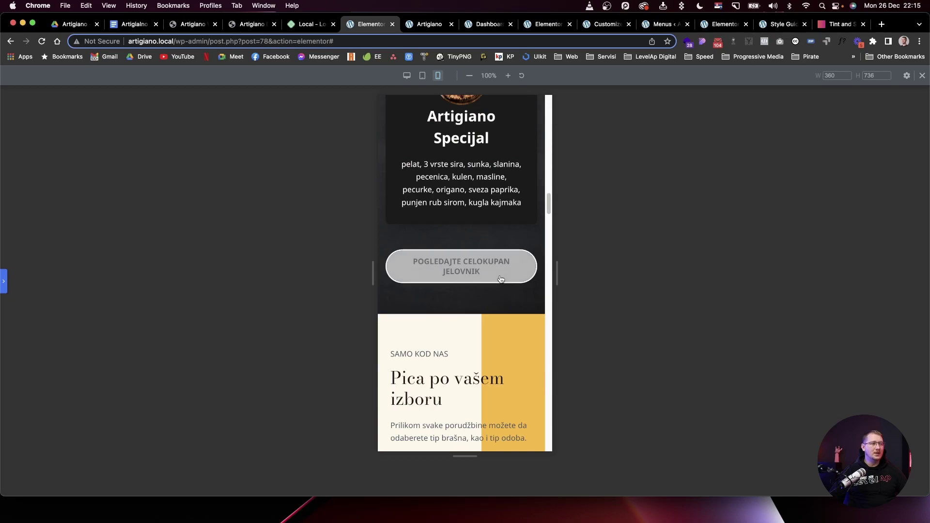
scroll(502, 285, "down", 3)
scroll(500, 281, "down", 10)
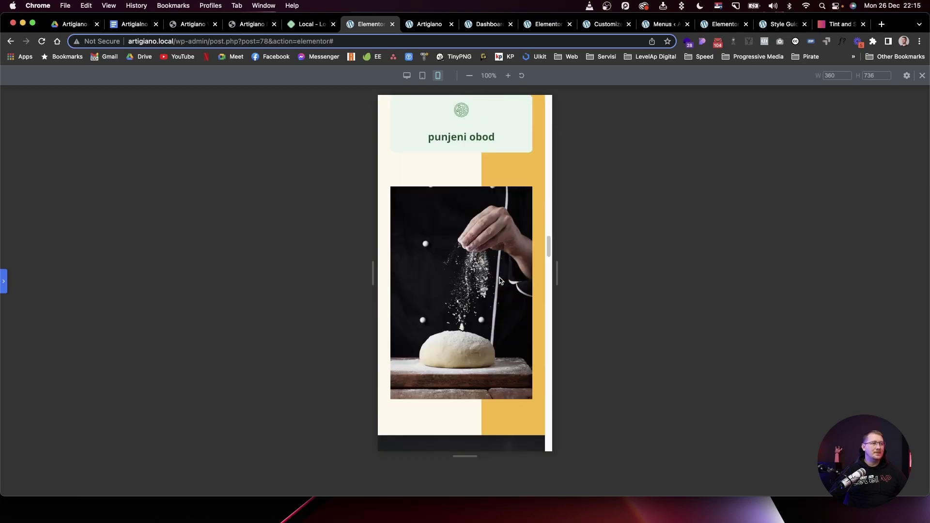
scroll(501, 281, "down", 15)
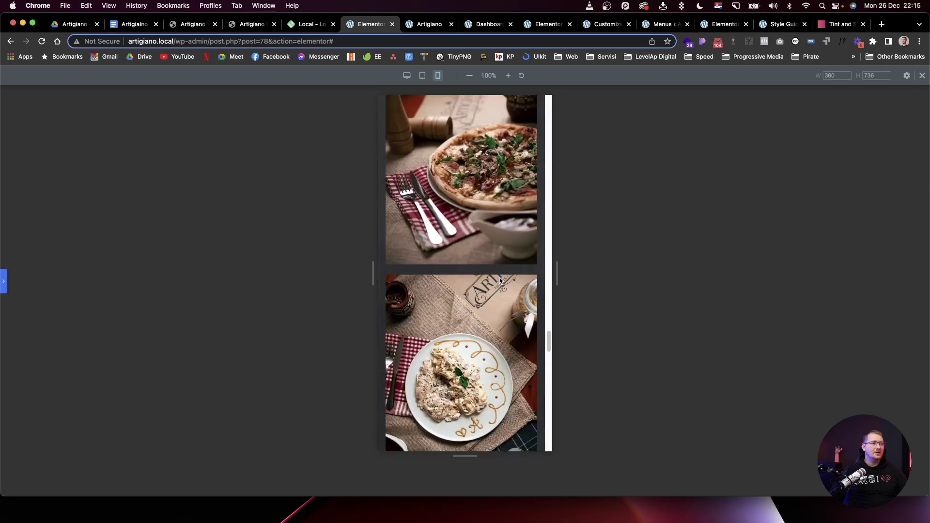
scroll(500, 281, "down", 12)
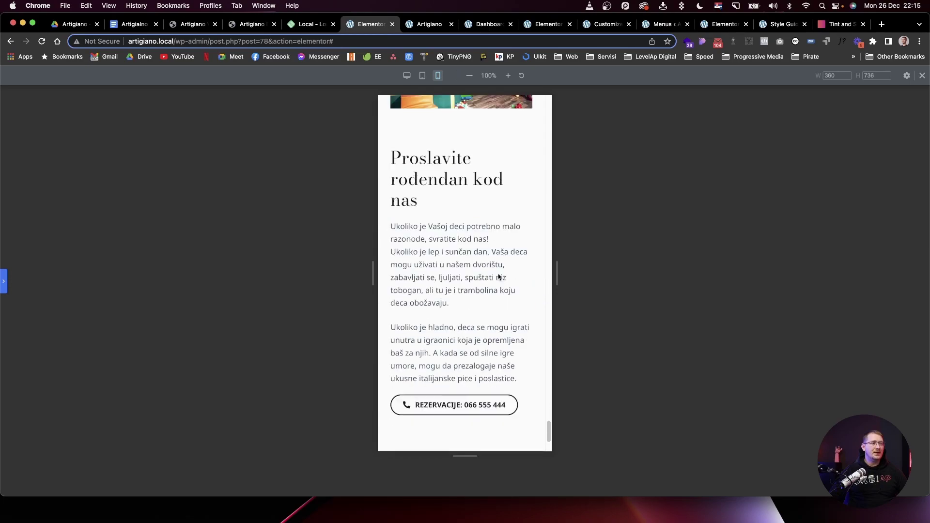
Step: Switch to the WordPress Customizer, open the global Header settings and compare the desktop and mobile header layouts
left_click(6, 282)
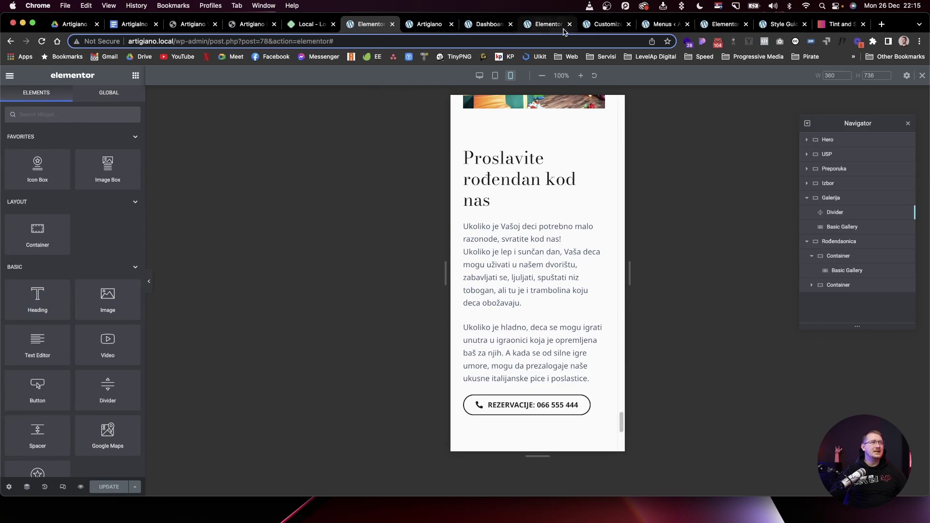
left_click(604, 24)
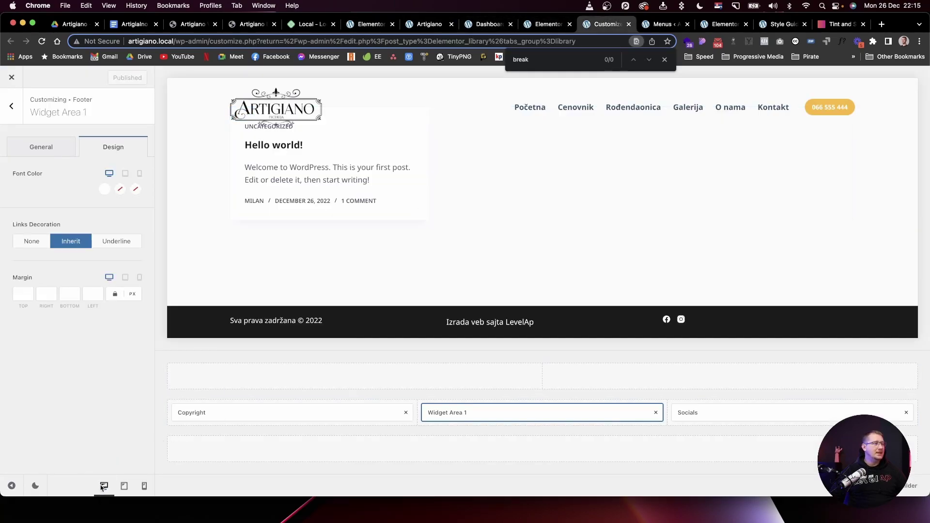
left_click(144, 486)
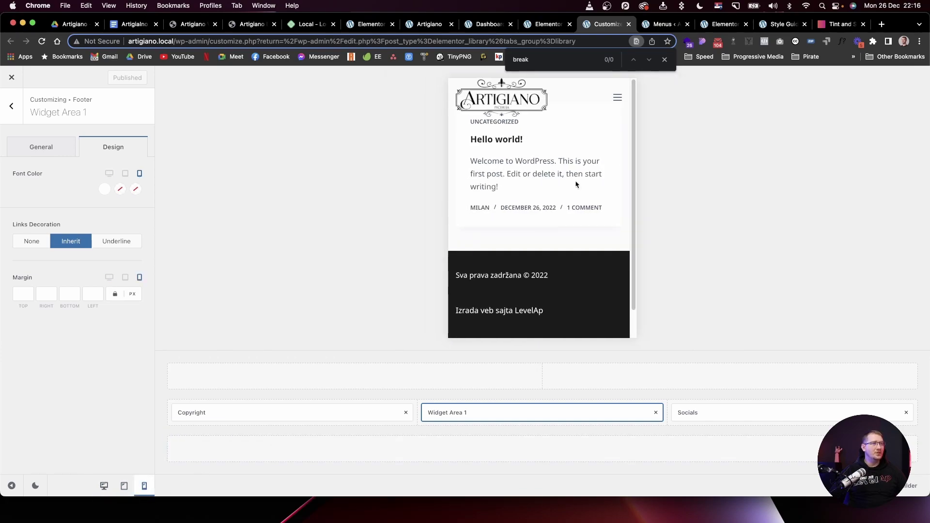
left_click(11, 107)
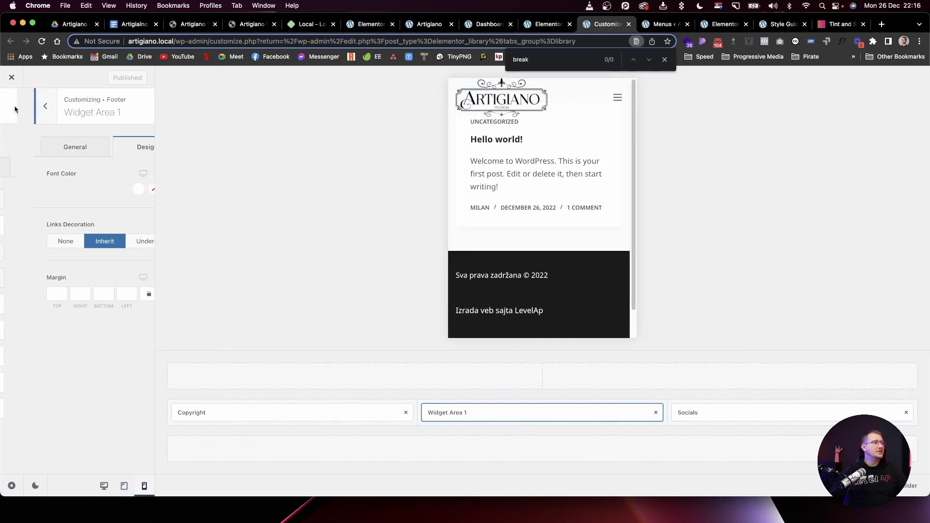
left_click(13, 108)
left_click(50, 263)
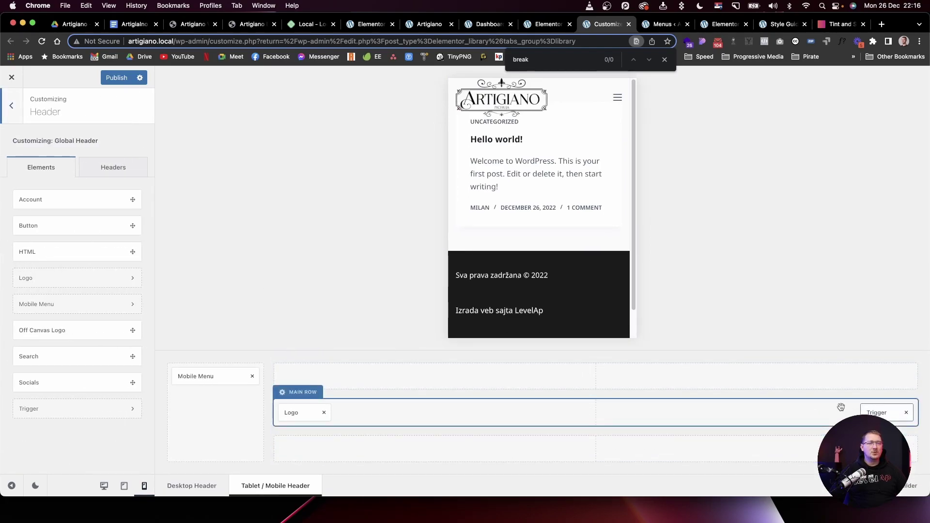
left_click(103, 487)
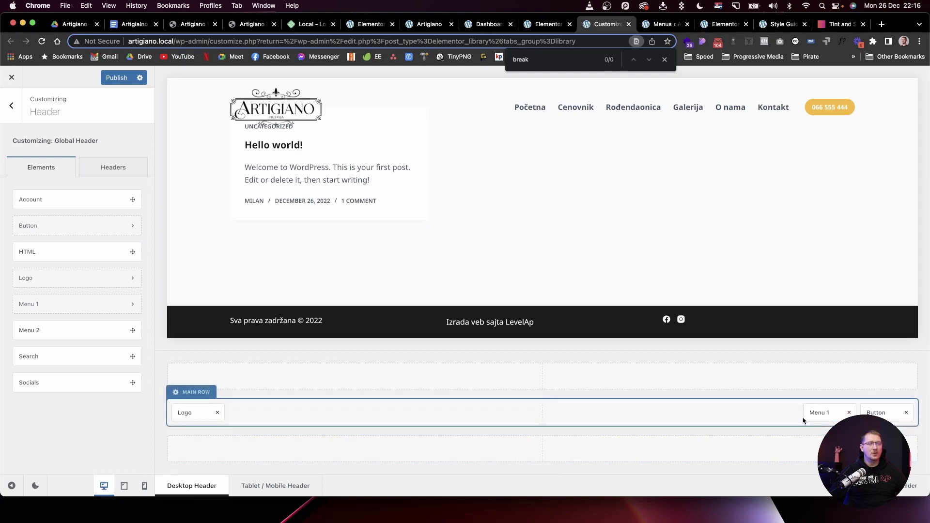
left_click(143, 486)
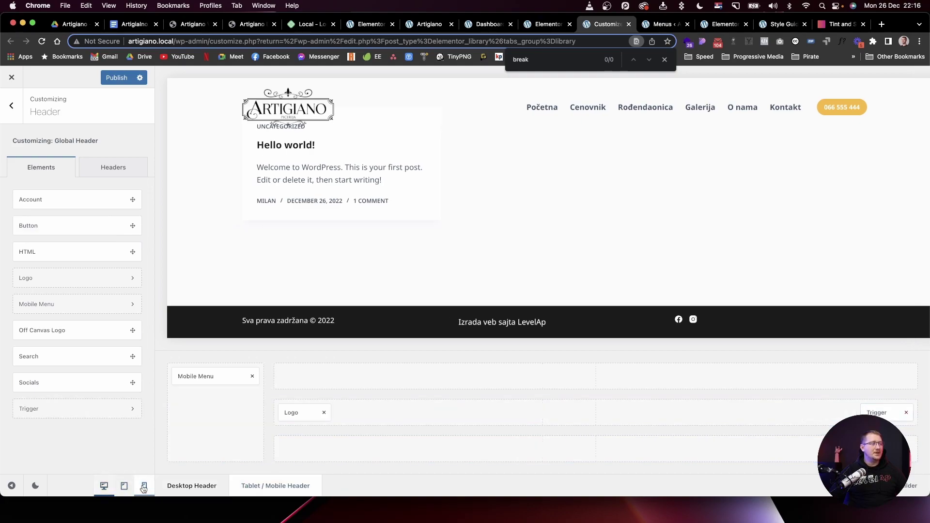
Step: Change the mobile header's Trigger to the Type 3 icon with the Outline style
left_click(881, 410)
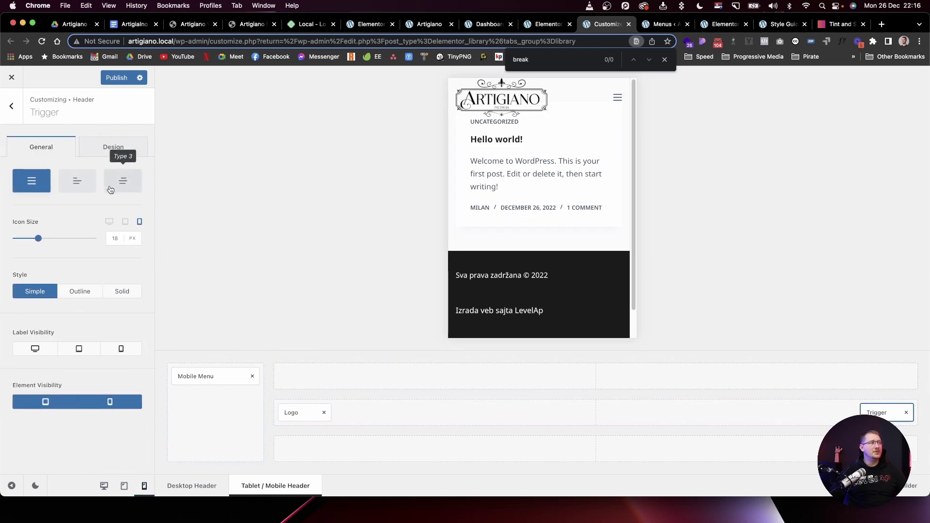
left_click(125, 182)
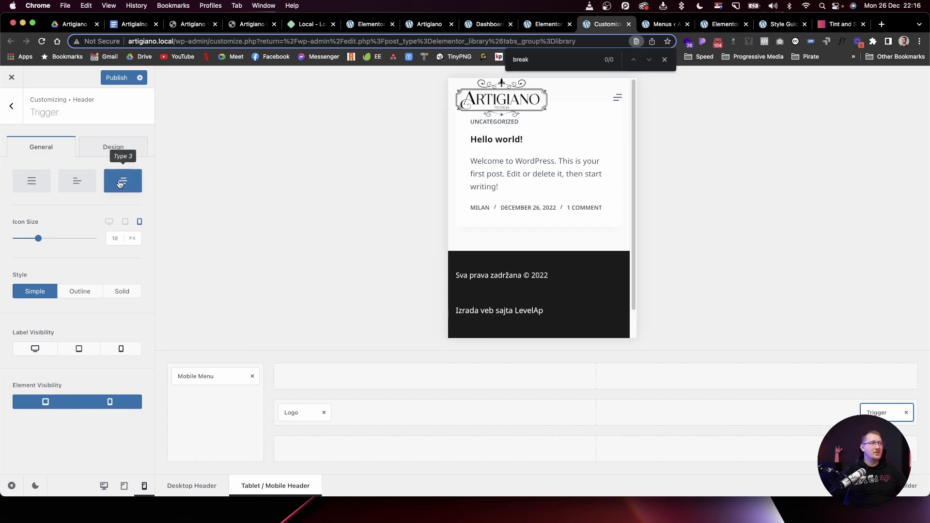
left_click(88, 296)
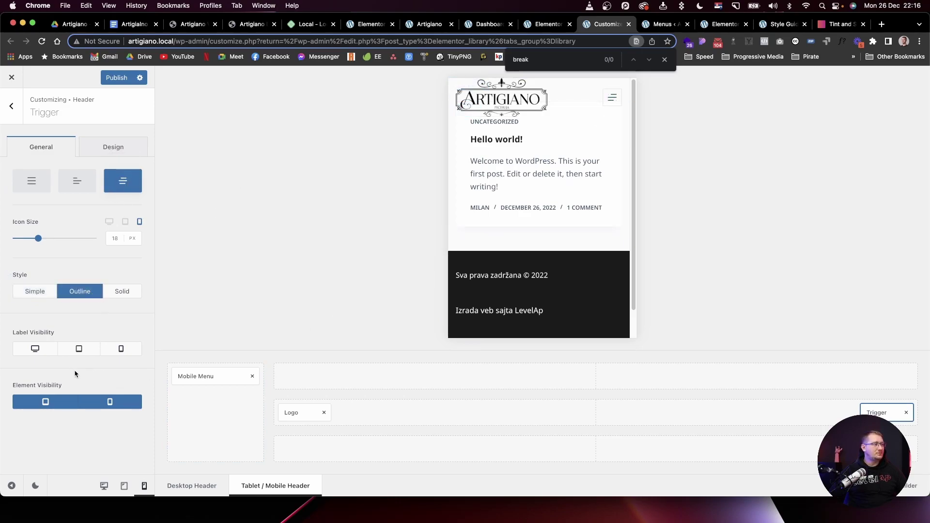
Step: Show the Trigger's label on mobile and set its label text to "Navigacija"
left_click(24, 347)
left_click(53, 354)
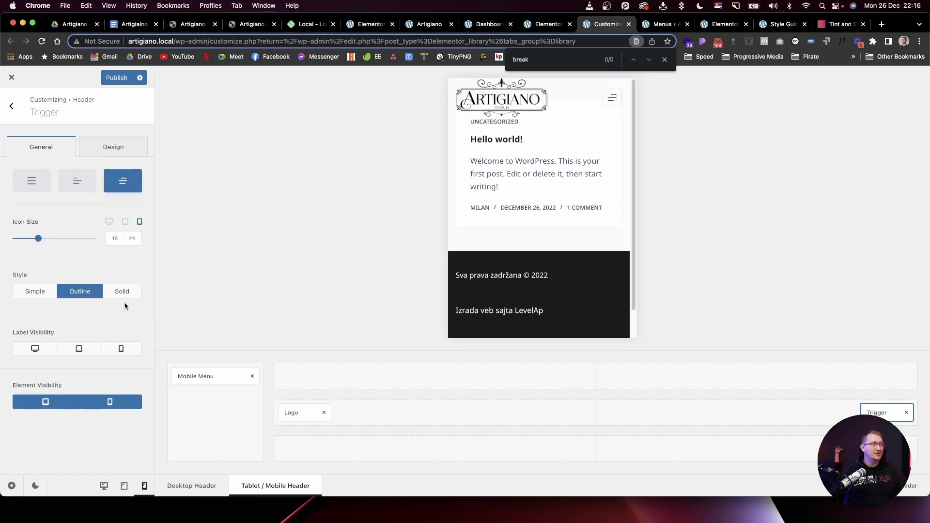
left_click(122, 349)
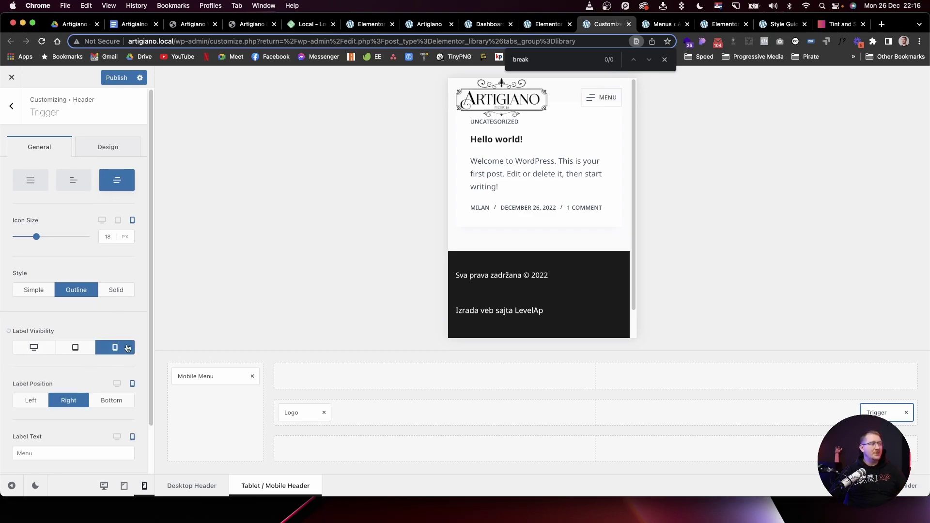
double_click(62, 454)
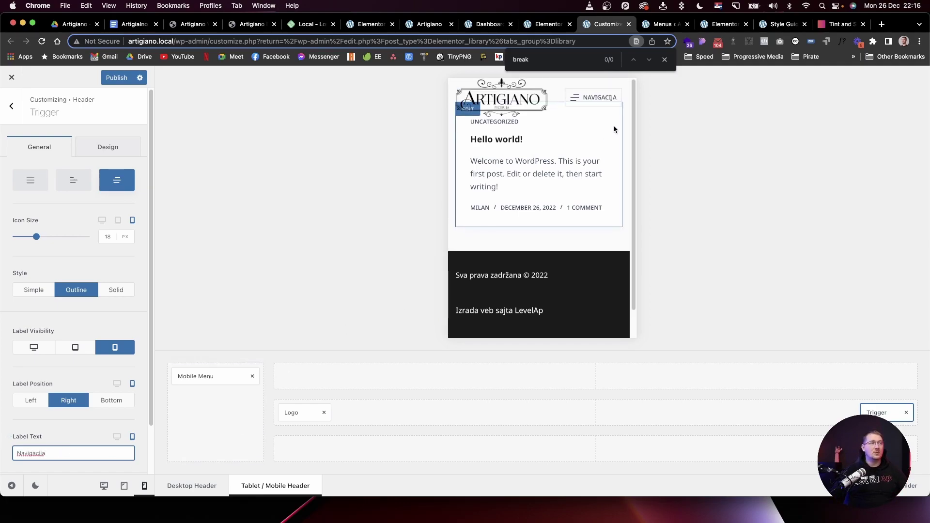
Step: Preview the off-canvas menu from the Navigacija trigger in the mobile preview and close it again
left_click(608, 96)
left_click(622, 91)
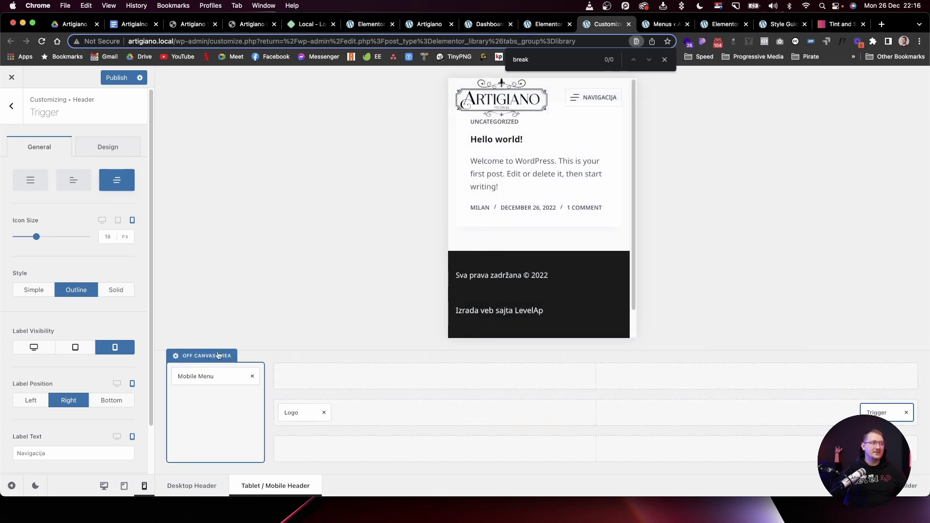
left_click(603, 96)
left_click(621, 91)
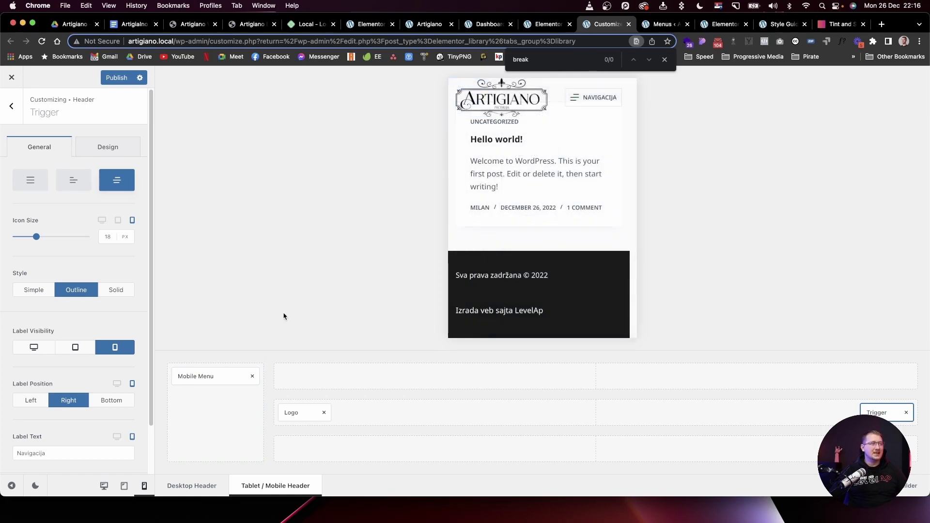
Step: Assign the "Glavni Meni" menu to the header's Mobile Menu element
left_click(207, 378)
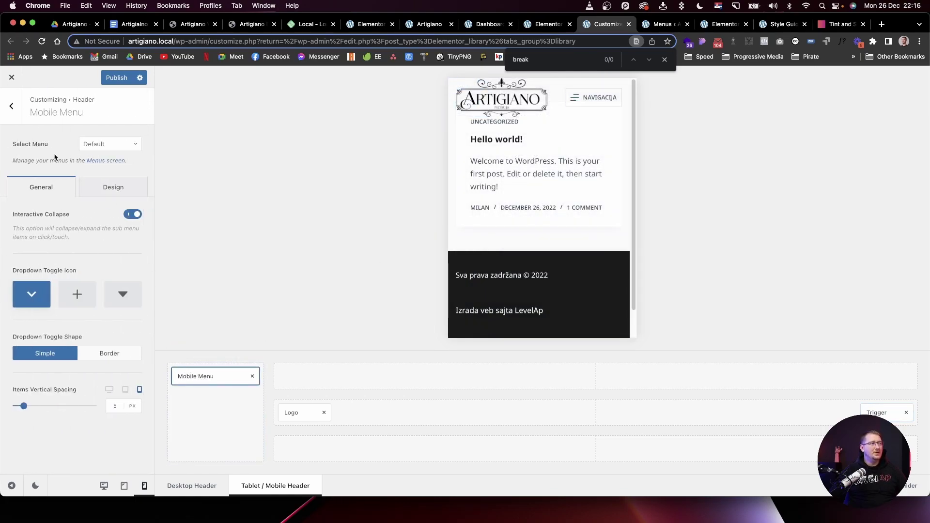
left_click(117, 148)
left_click(110, 181)
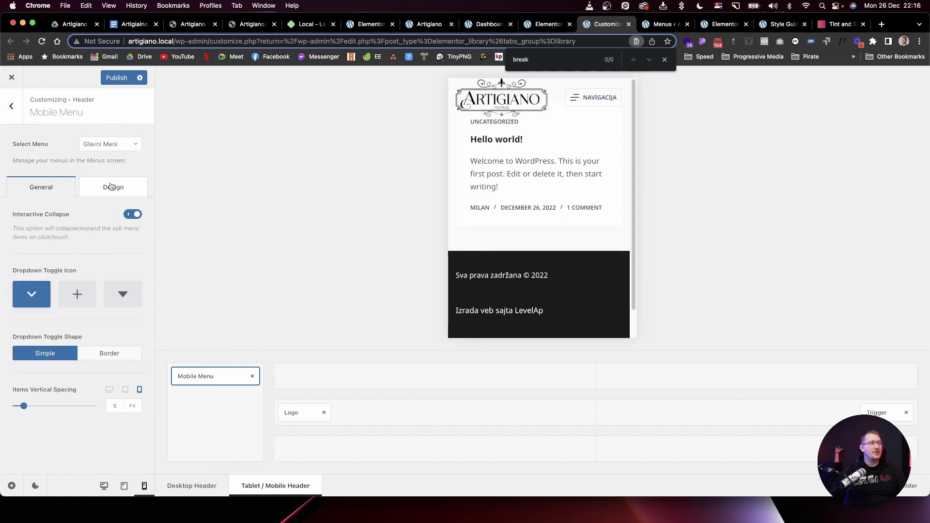
Step: Set the header logo's height on mobile to 50 px
left_click(303, 413)
type("50")
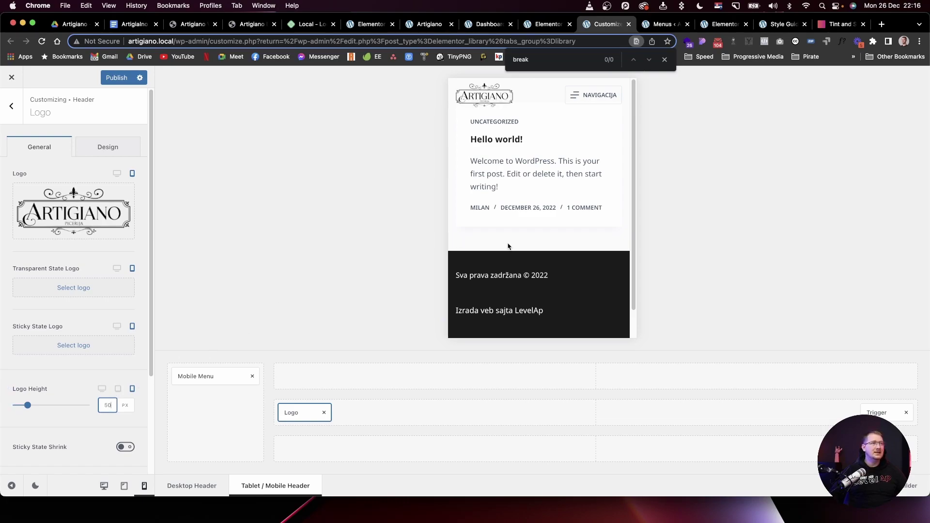